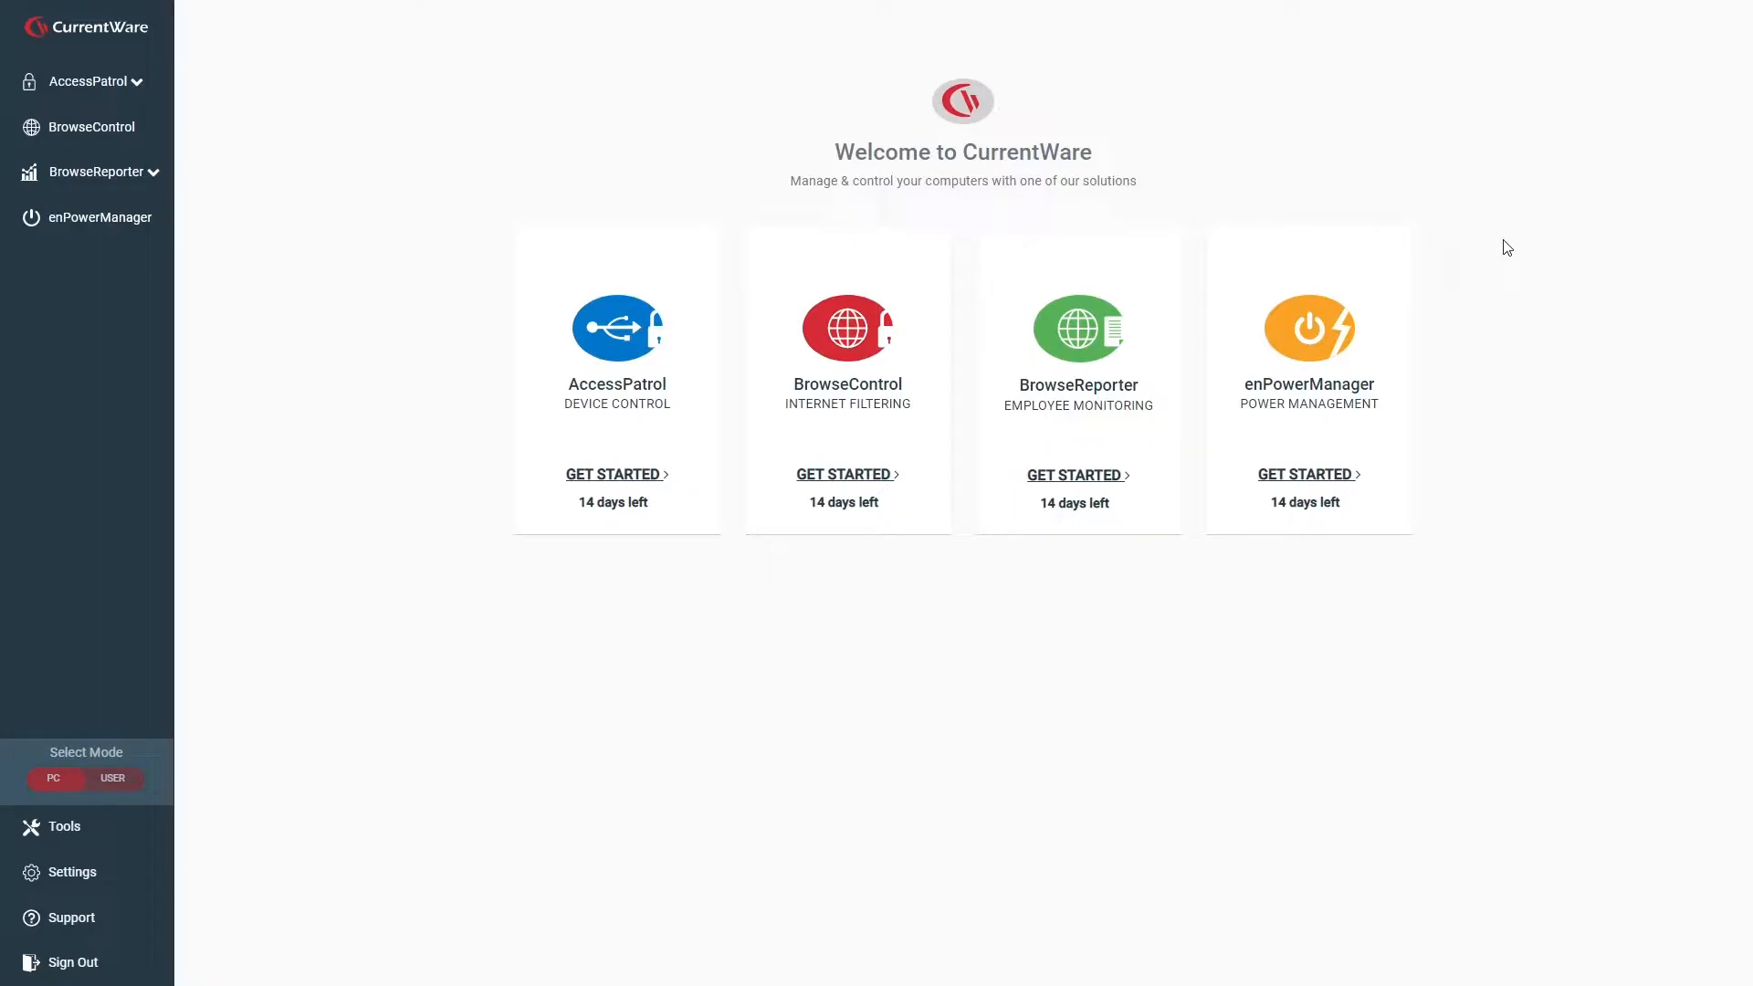
# Step: Open BrowseControl and switch the console from PC mode to User mode, confirming the switch
pyautogui.click(949, 307)
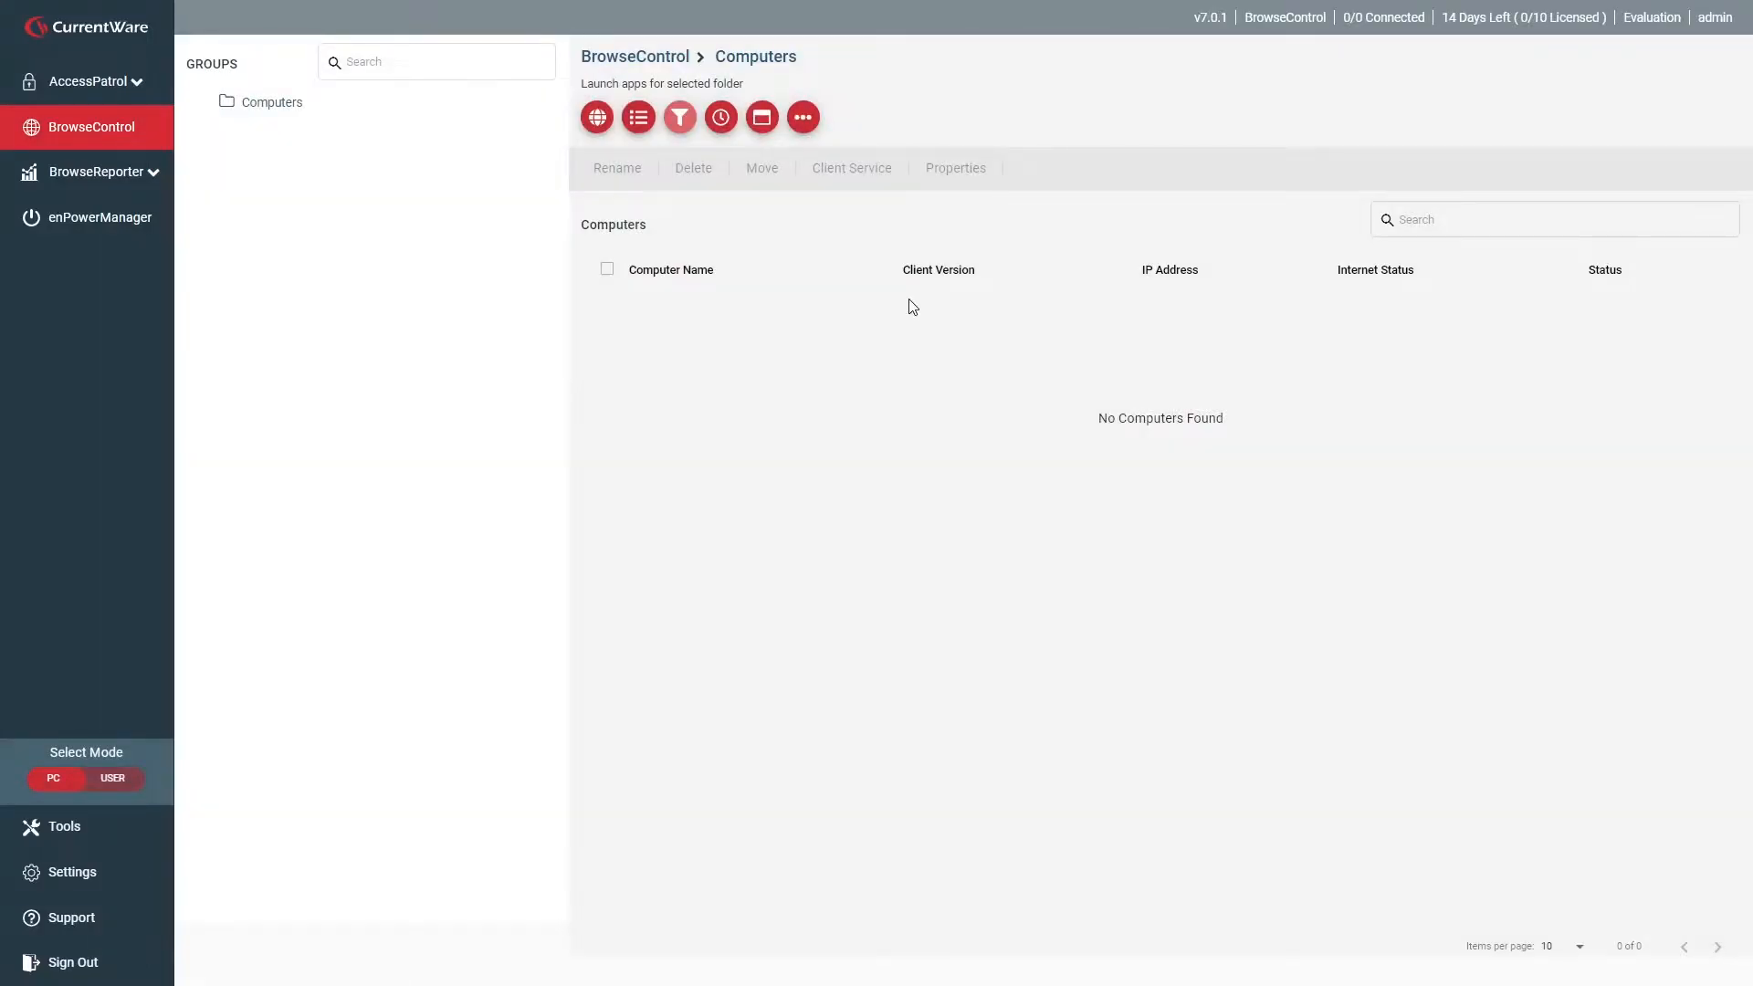
pyautogui.moveTo(257, 102)
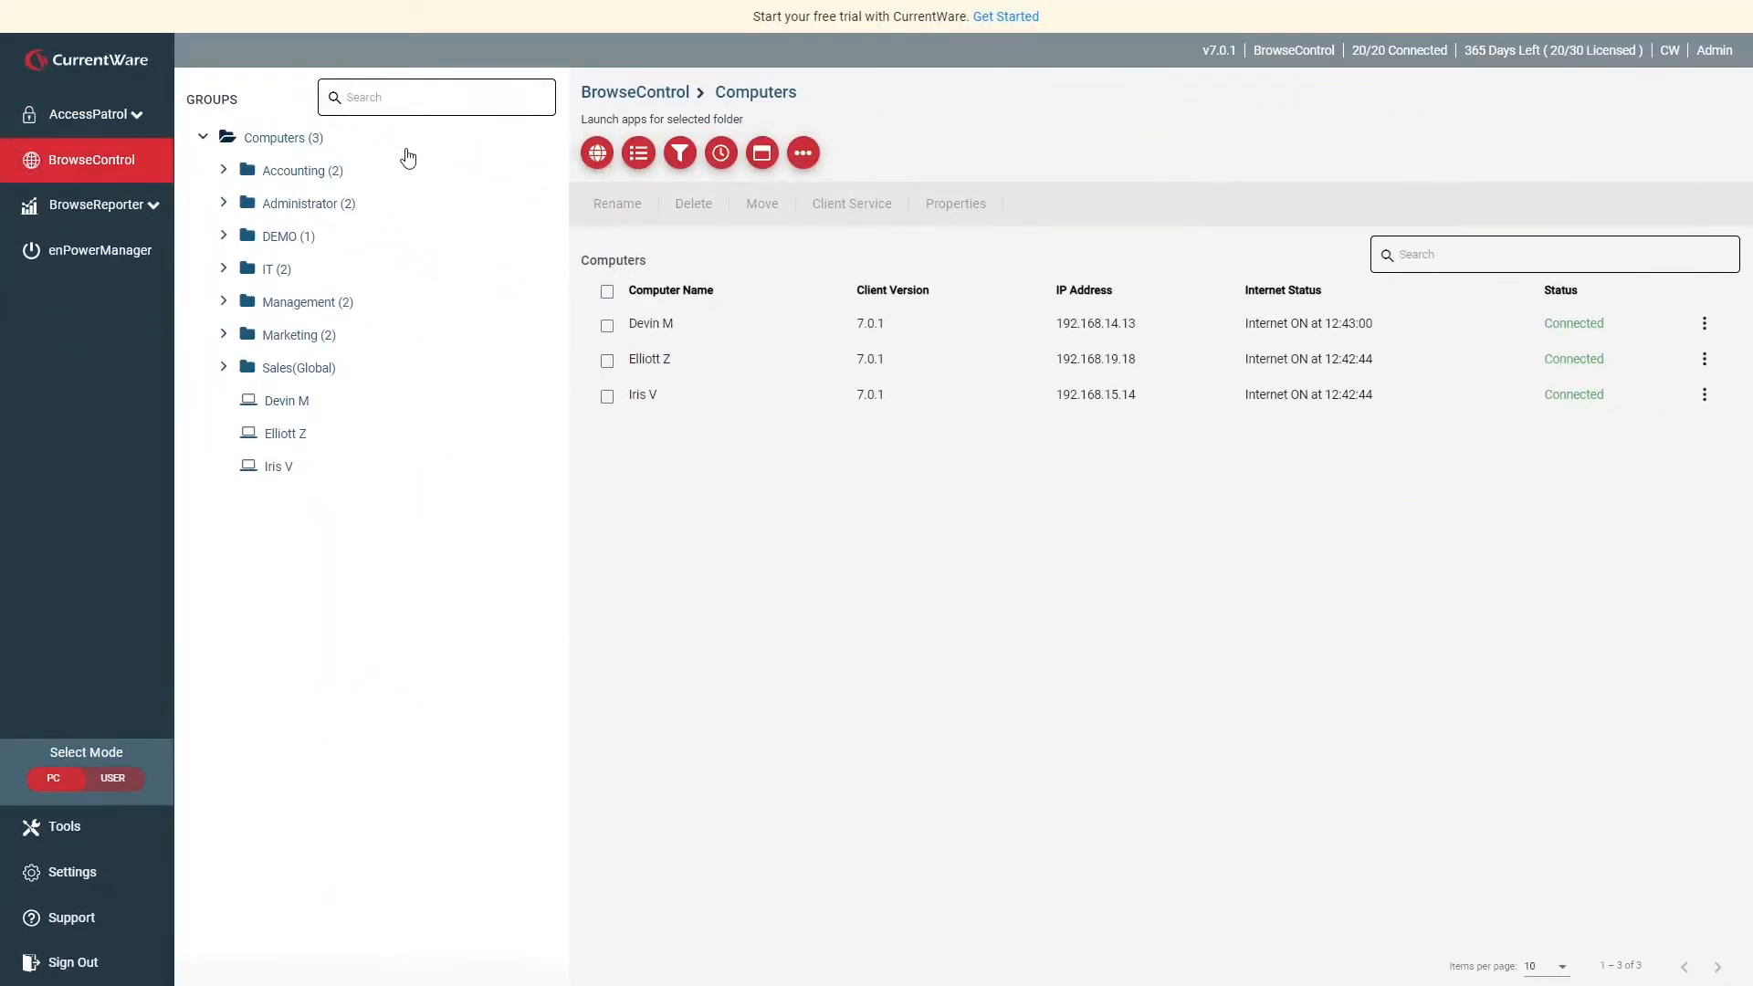
pyautogui.click(135, 785)
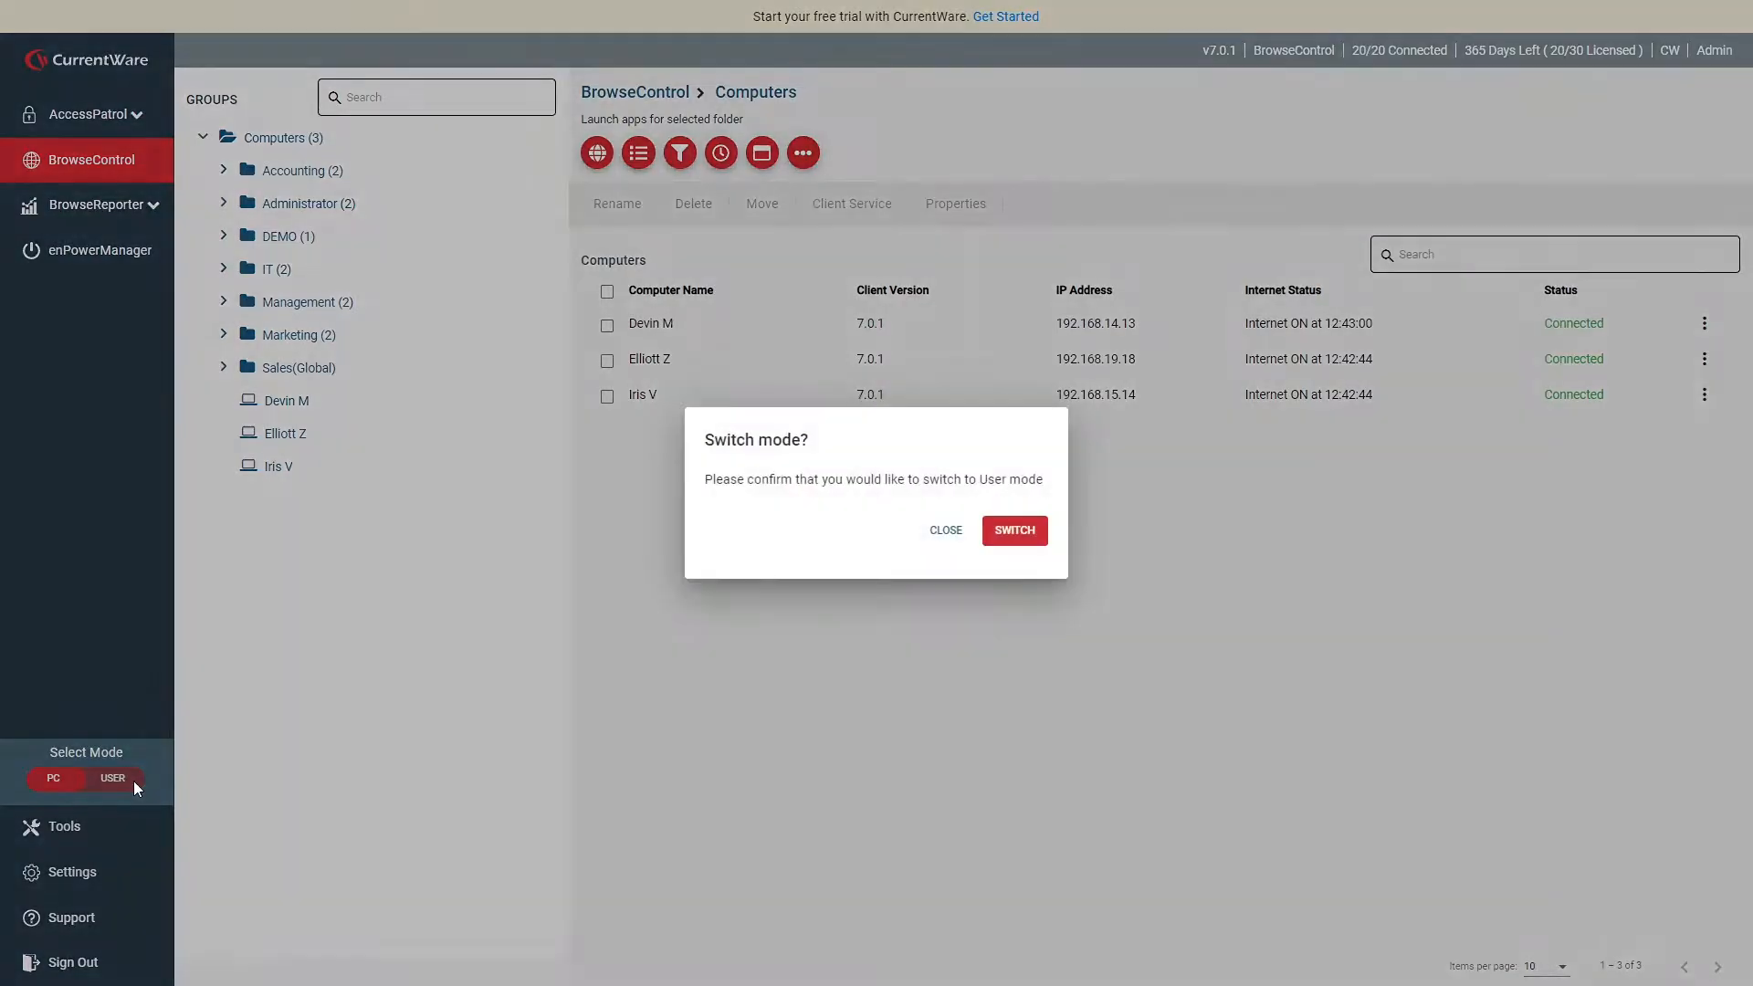
pyautogui.click(1034, 530)
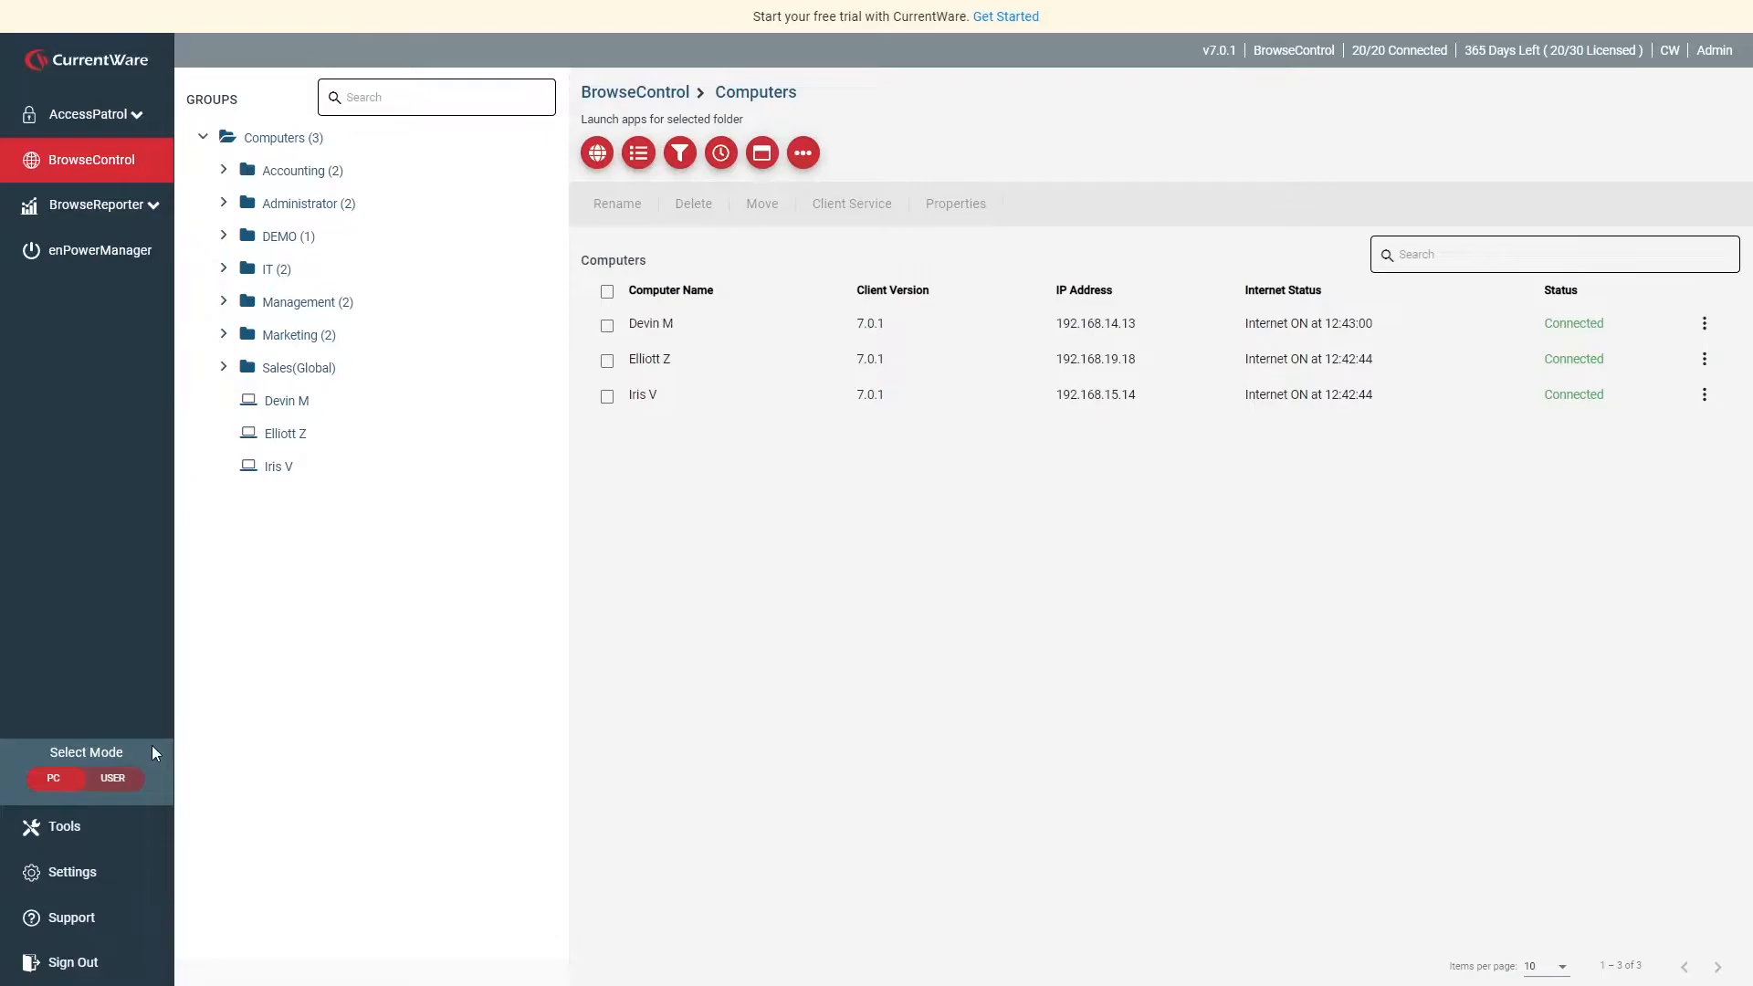
# Step: Show the user groups in User mode and expand the Accounting group to view its users
pyautogui.click(113, 778)
pyautogui.click(244, 170)
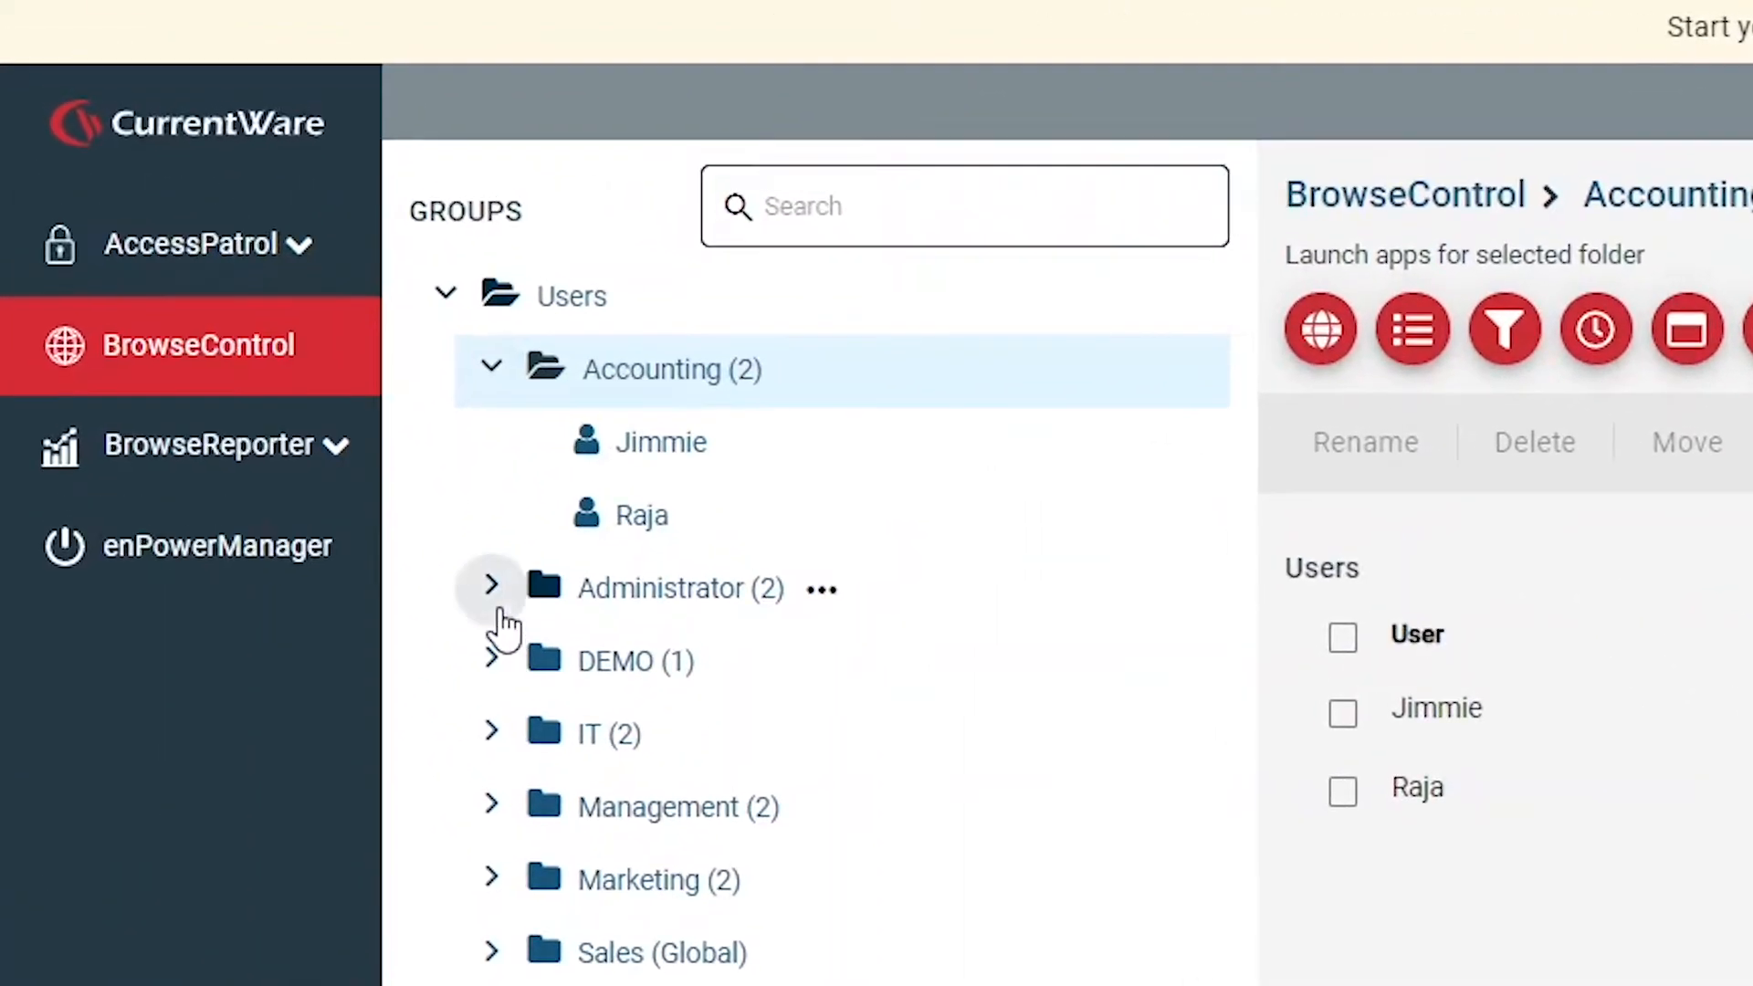
pyautogui.click(418, 512)
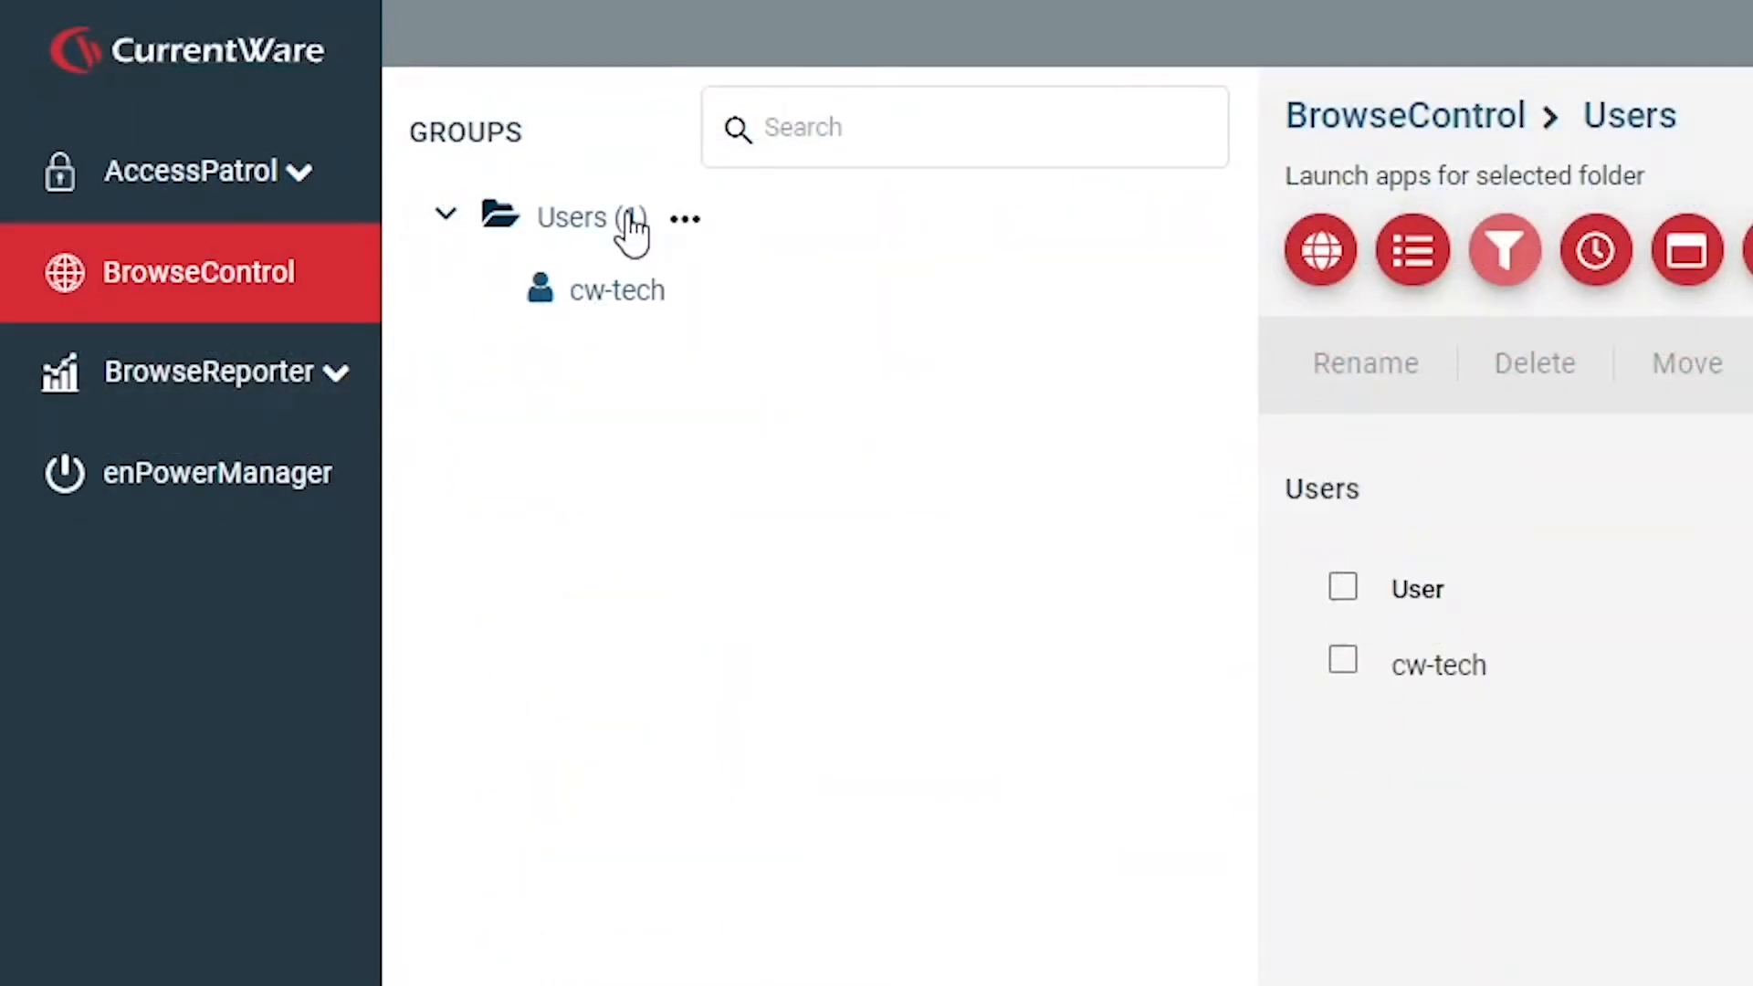
# Step: Create two new user groups named "Group 1" and "Group 2" under the Users folder
pyautogui.click(685, 217)
pyautogui.click(702, 265)
pyautogui.write('Group 1')
pyautogui.press('Return')
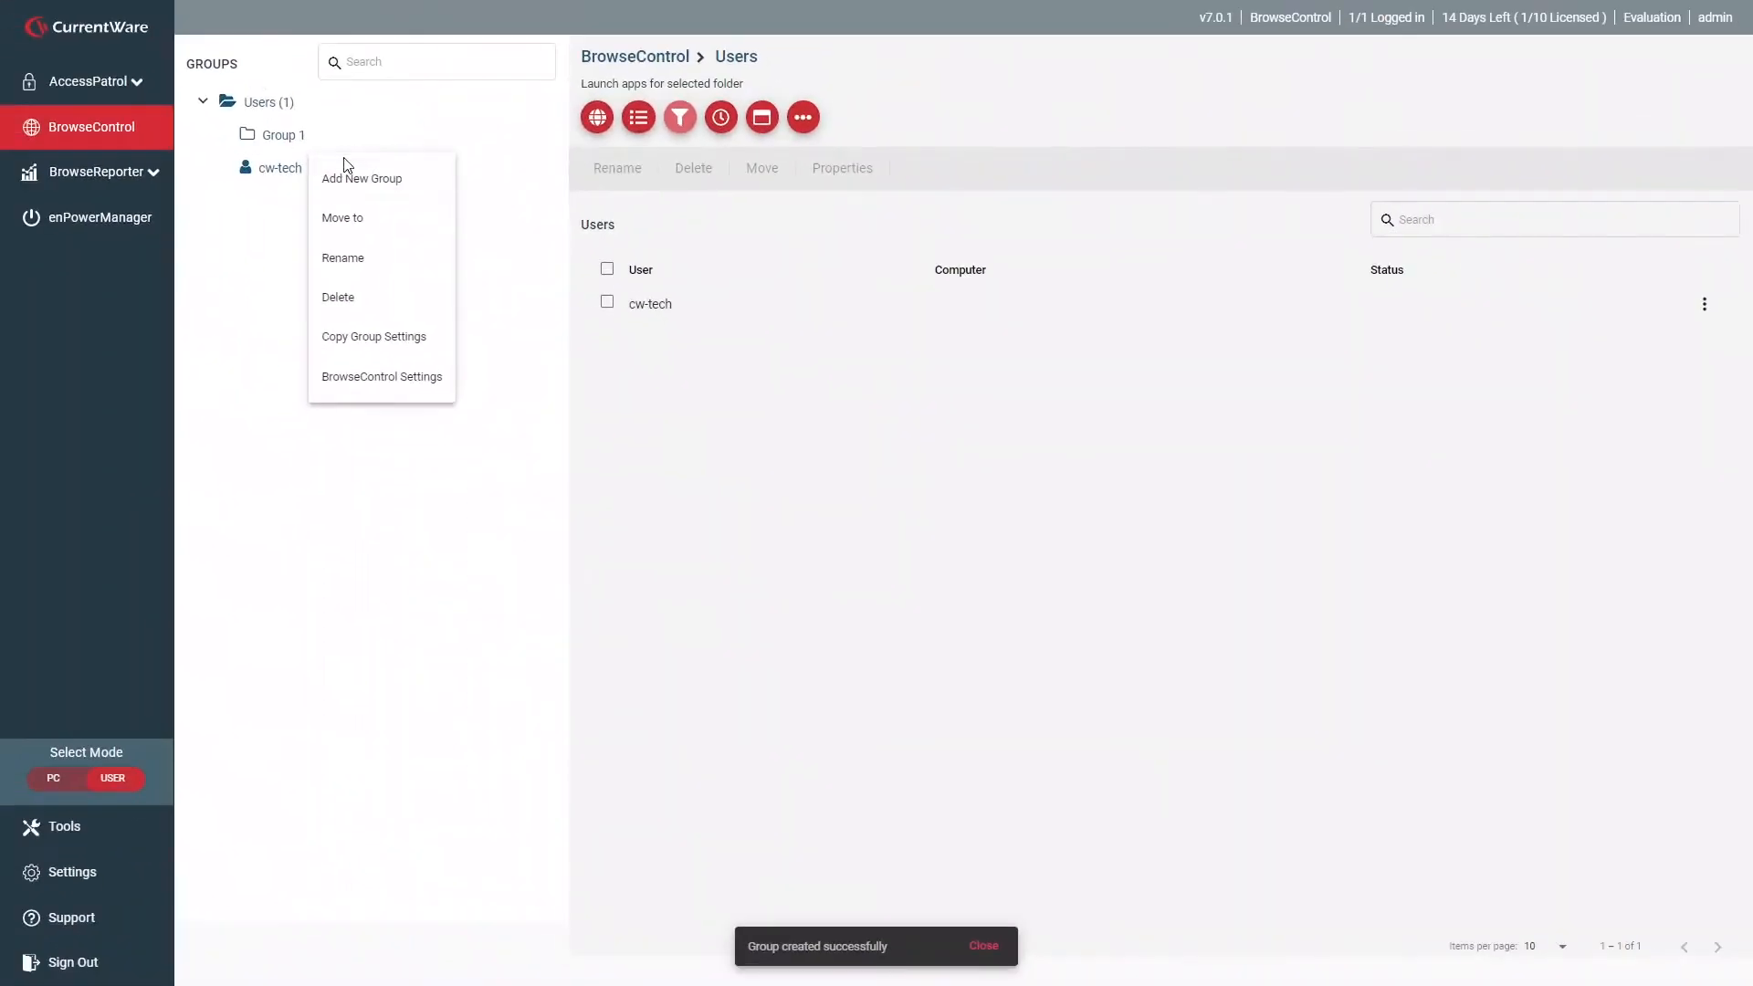
pyautogui.click(330, 157)
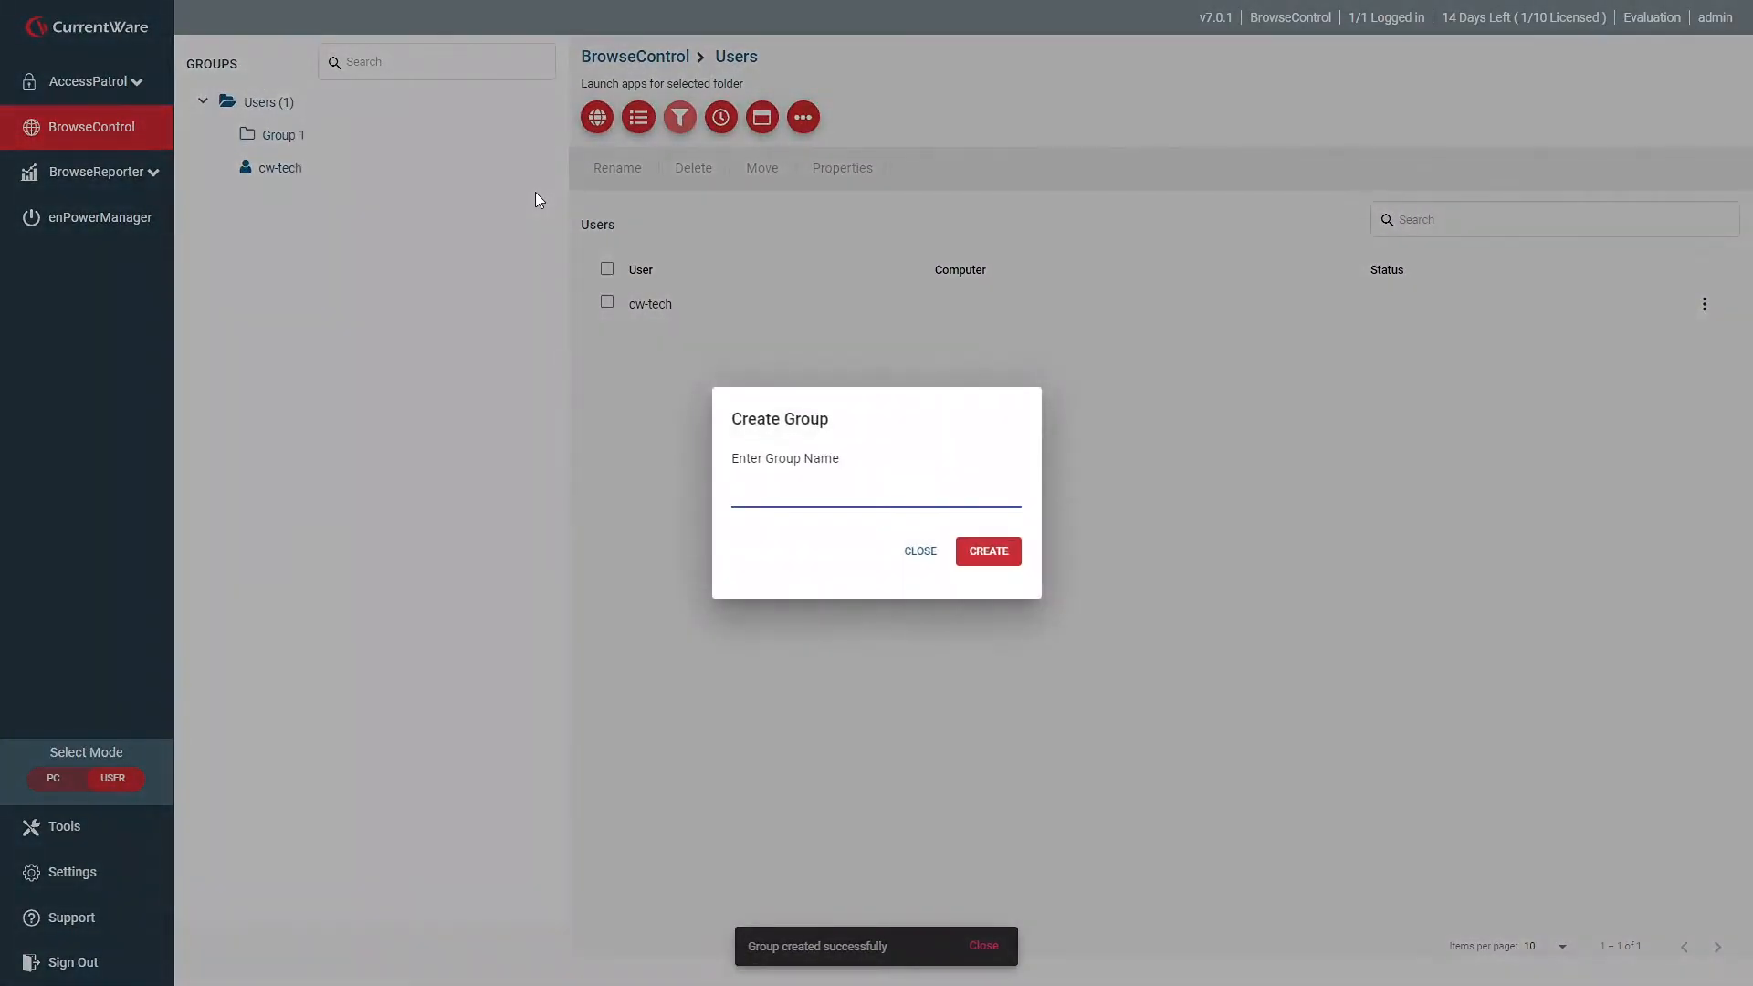
pyautogui.write('Group 2')
pyautogui.press('Return')
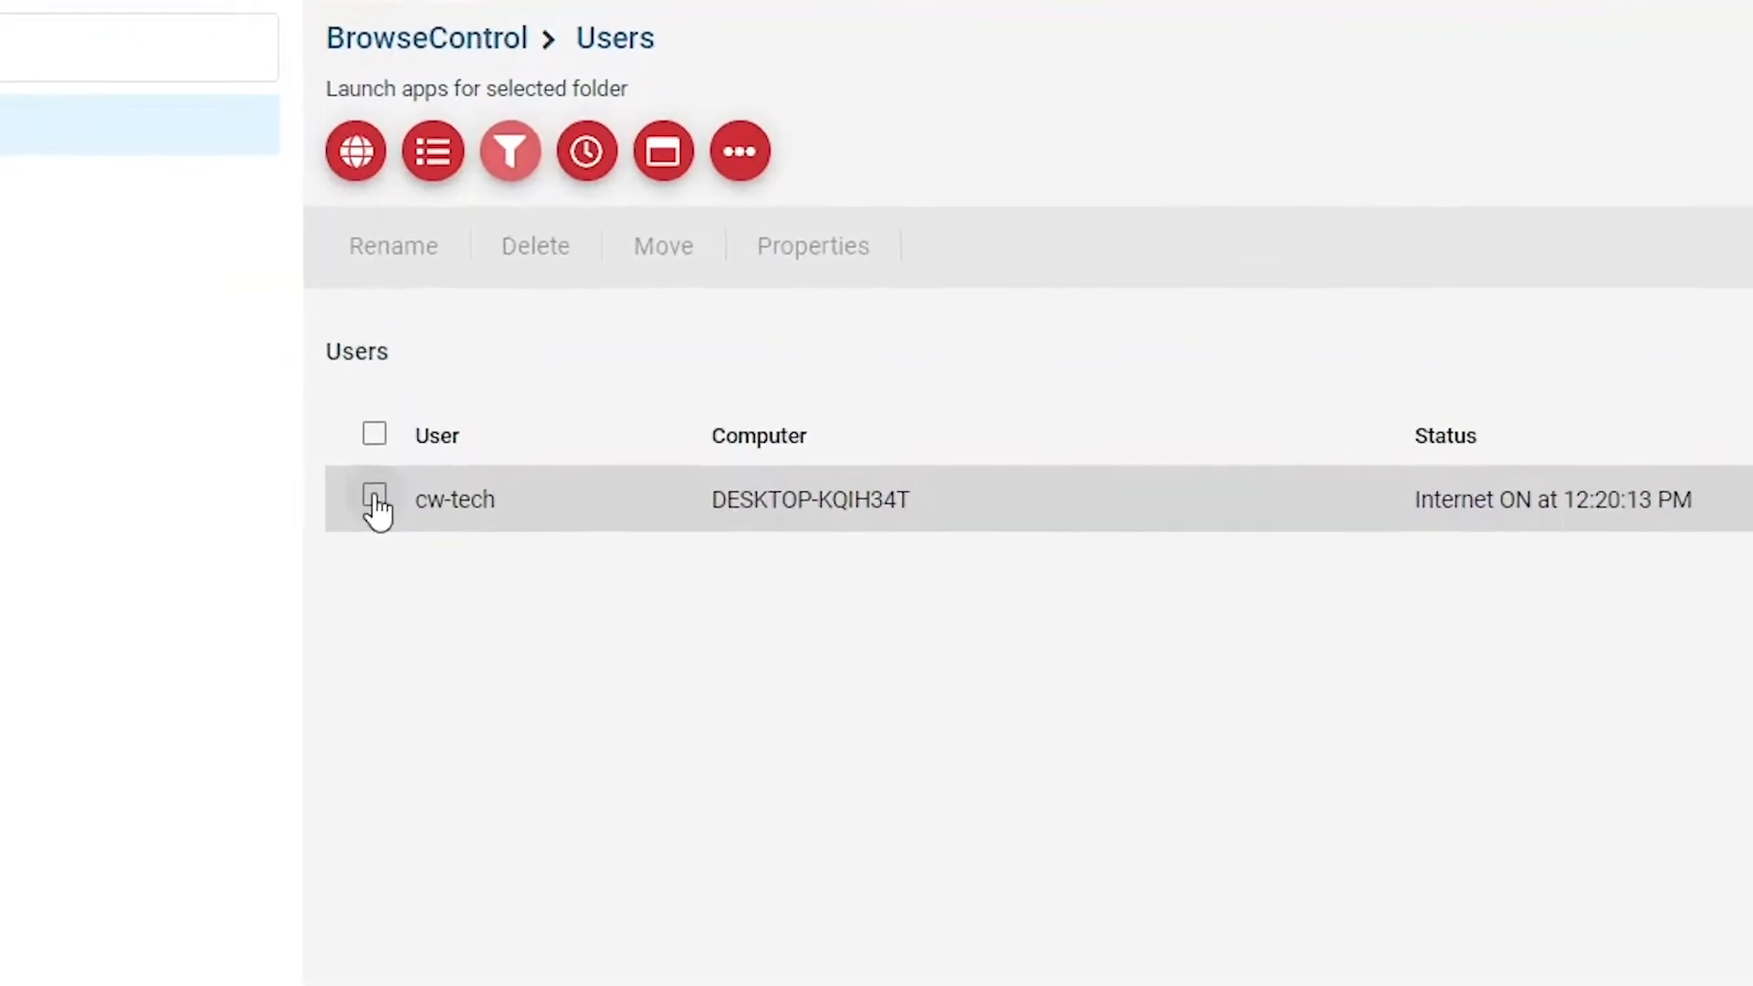
# Step: Move the cw-tech user into Group 1 and open that user's properties
pyautogui.click(429, 448)
pyautogui.click(686, 228)
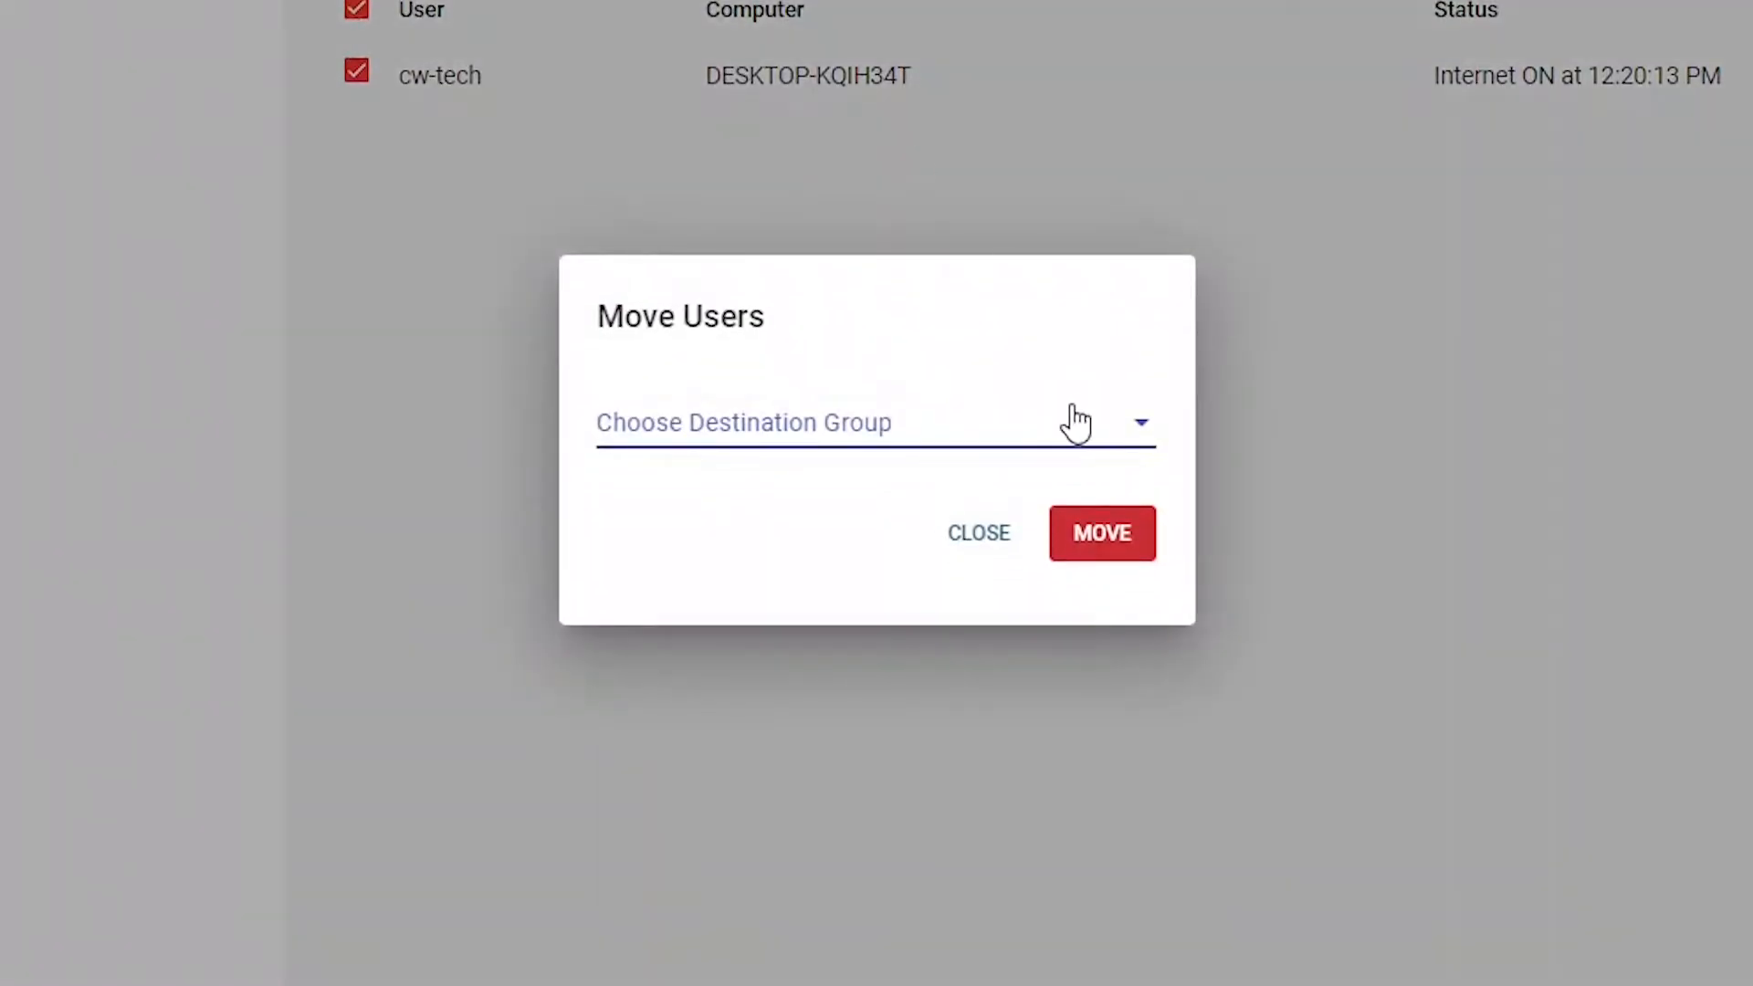
pyautogui.click(1075, 421)
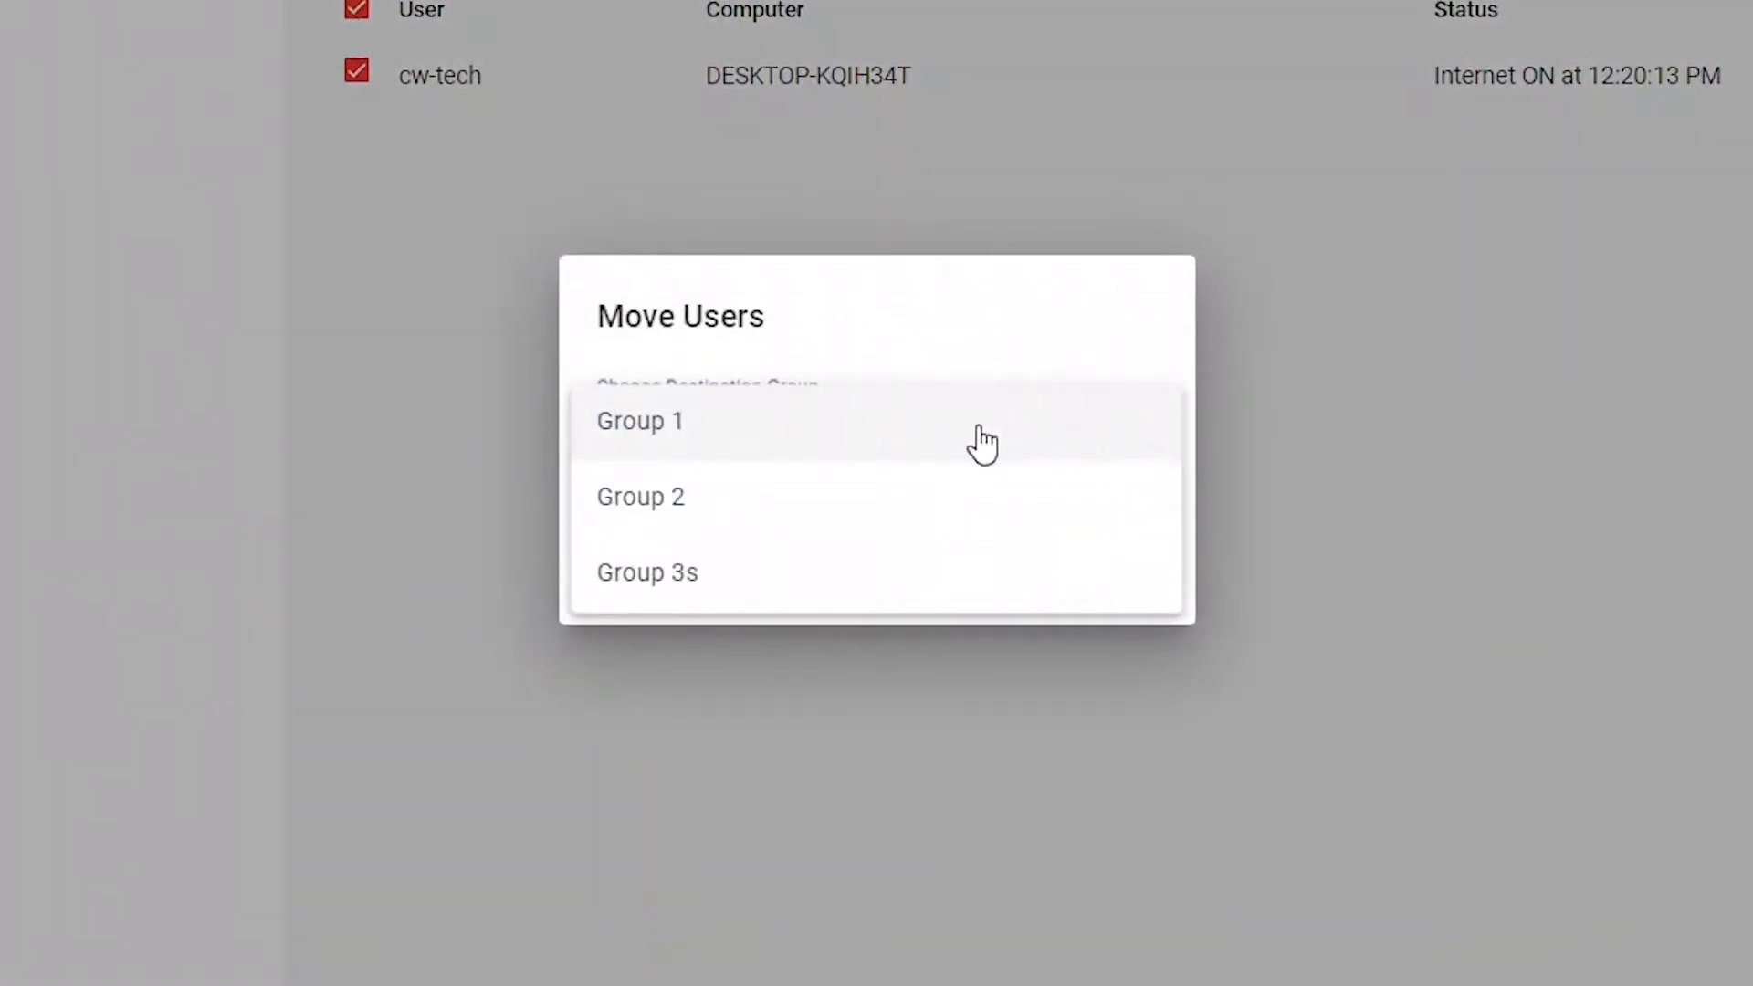
pyautogui.click(920, 445)
pyautogui.click(1095, 541)
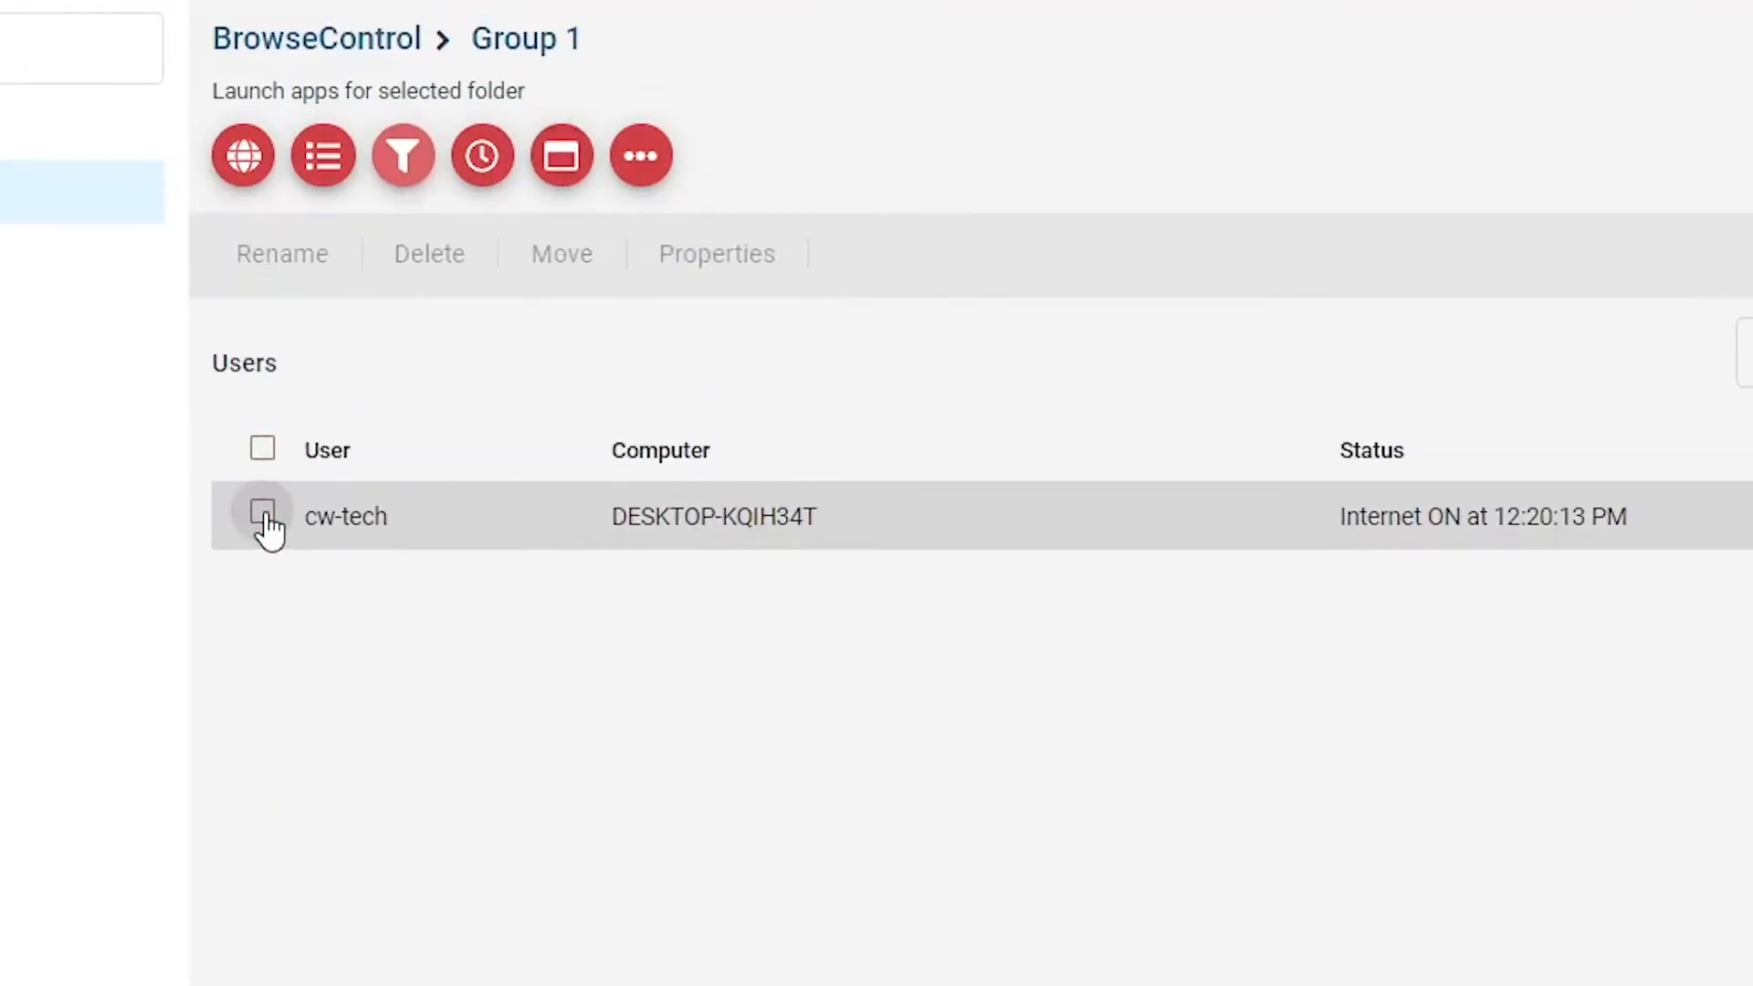
pyautogui.click(304, 321)
pyautogui.click(732, 261)
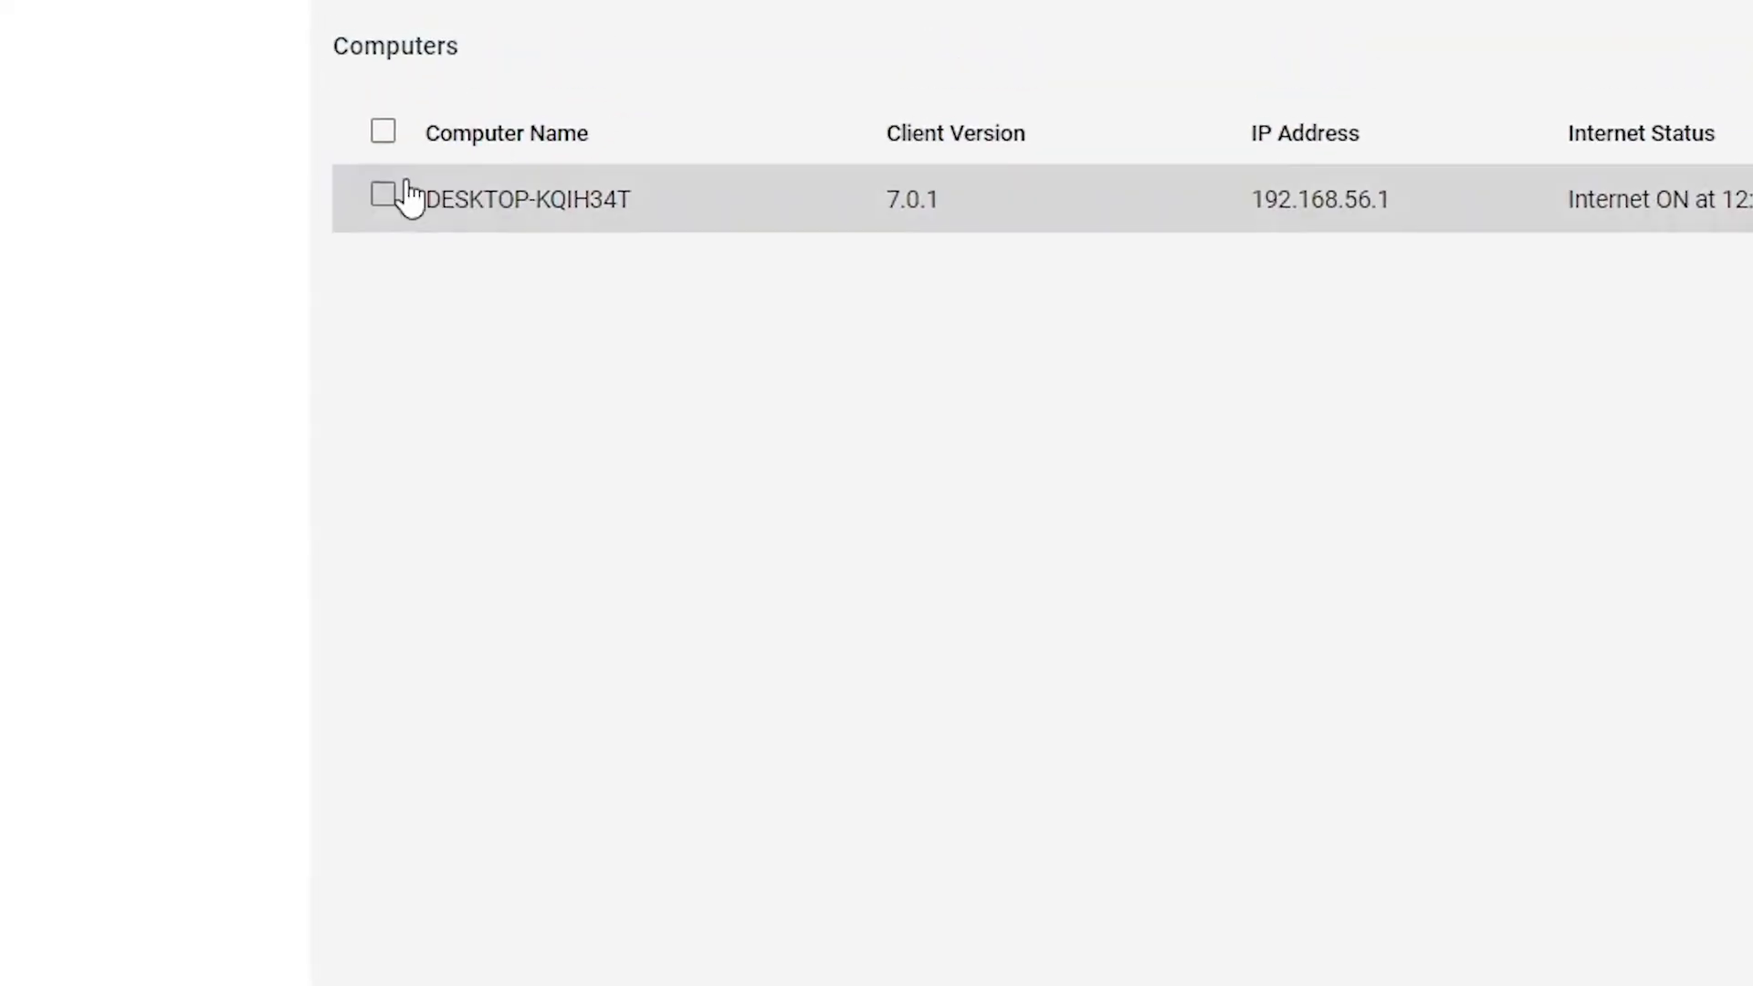
# Step: Rename the computer DESKTOP-KQIH34T in PC Group 1 with the alias "My PC"
pyautogui.click(387, 193)
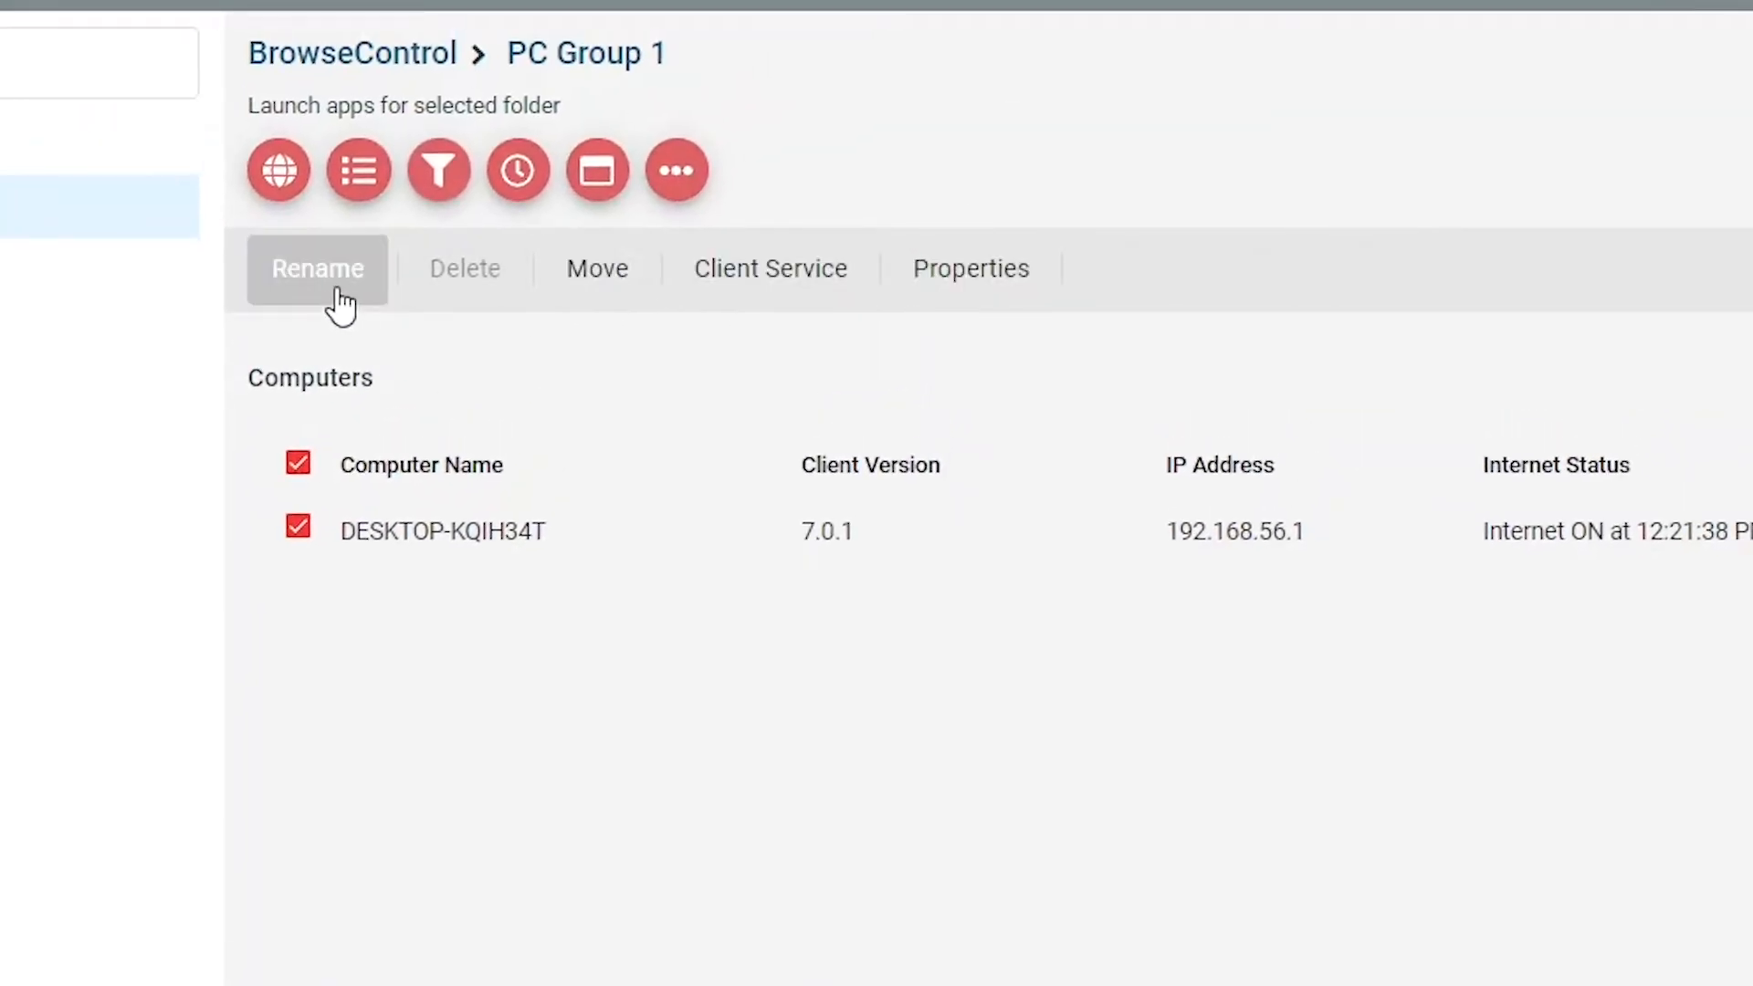
pyautogui.click(341, 263)
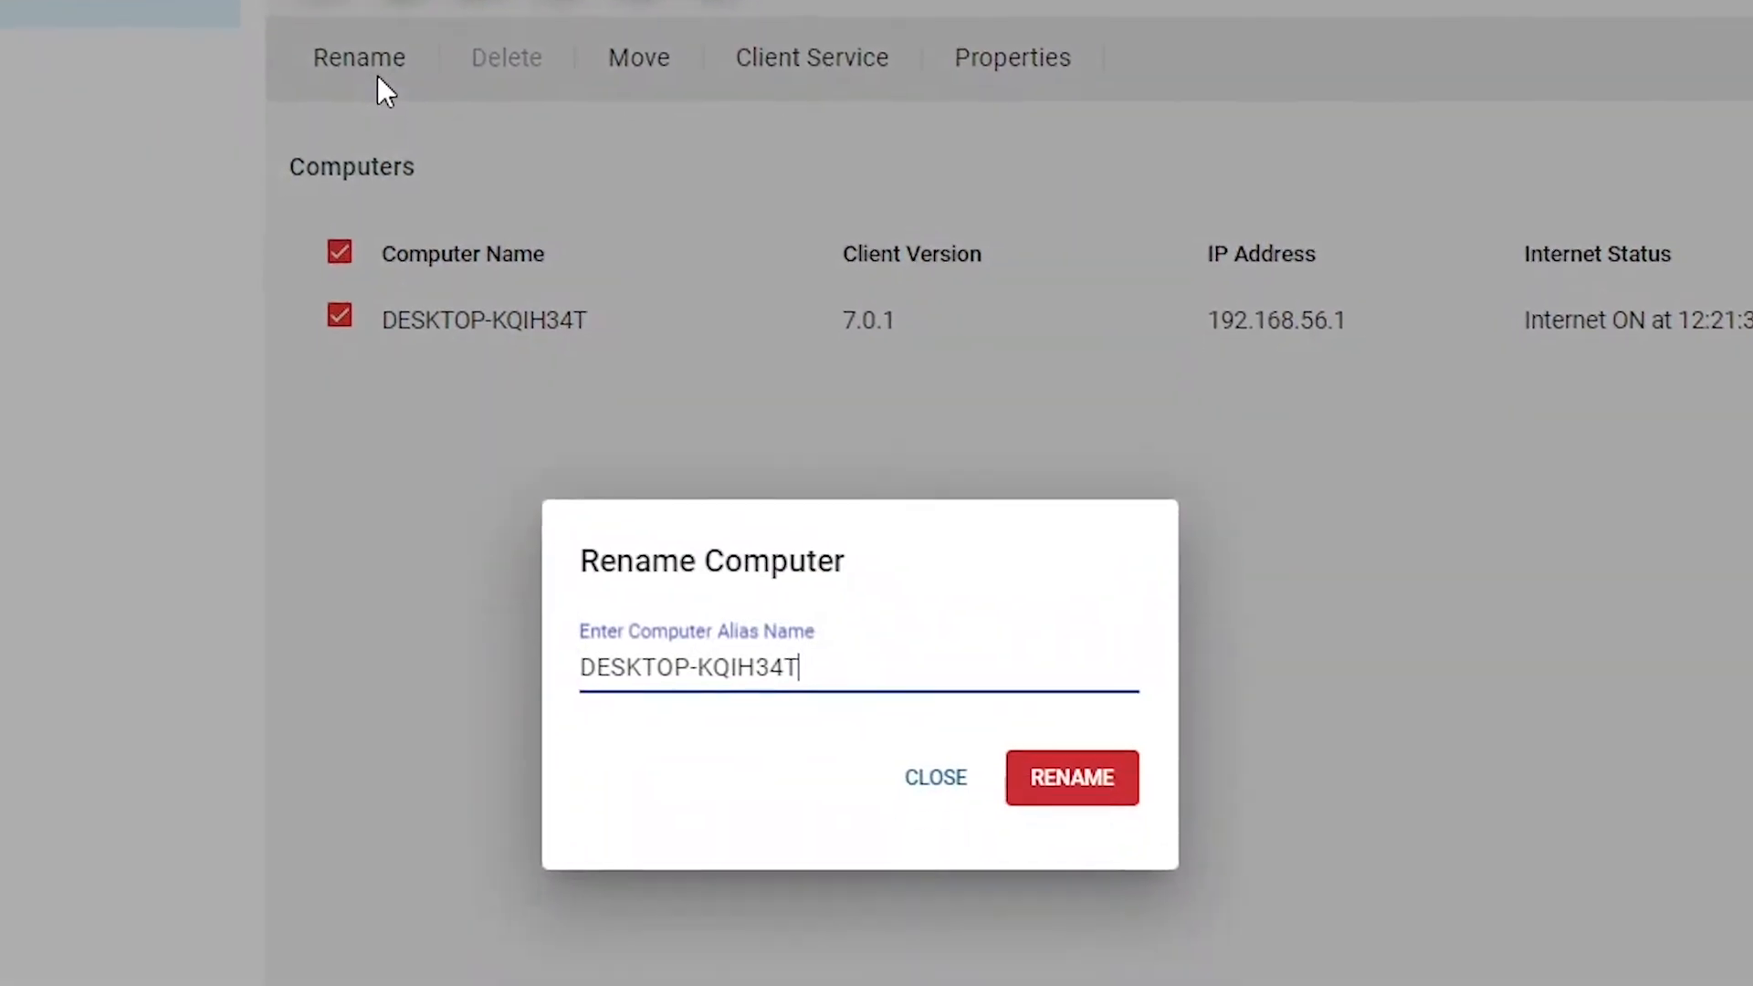
pyautogui.press('BackSpace')
pyautogui.press('BackSpace')
pyautogui.press('BackSpace')
pyautogui.press('BackSpace')
pyautogui.press('BackSpace')
pyautogui.press('BackSpace')
pyautogui.press('BackSpace')
pyautogui.press('BackSpace')
pyautogui.press('BackSpace')
pyautogui.press('BackSpace')
pyautogui.press('BackSpace')
pyautogui.press('BackSpace')
pyautogui.press('BackSpace')
pyautogui.press('BackSpace')
pyautogui.press('BackSpace')
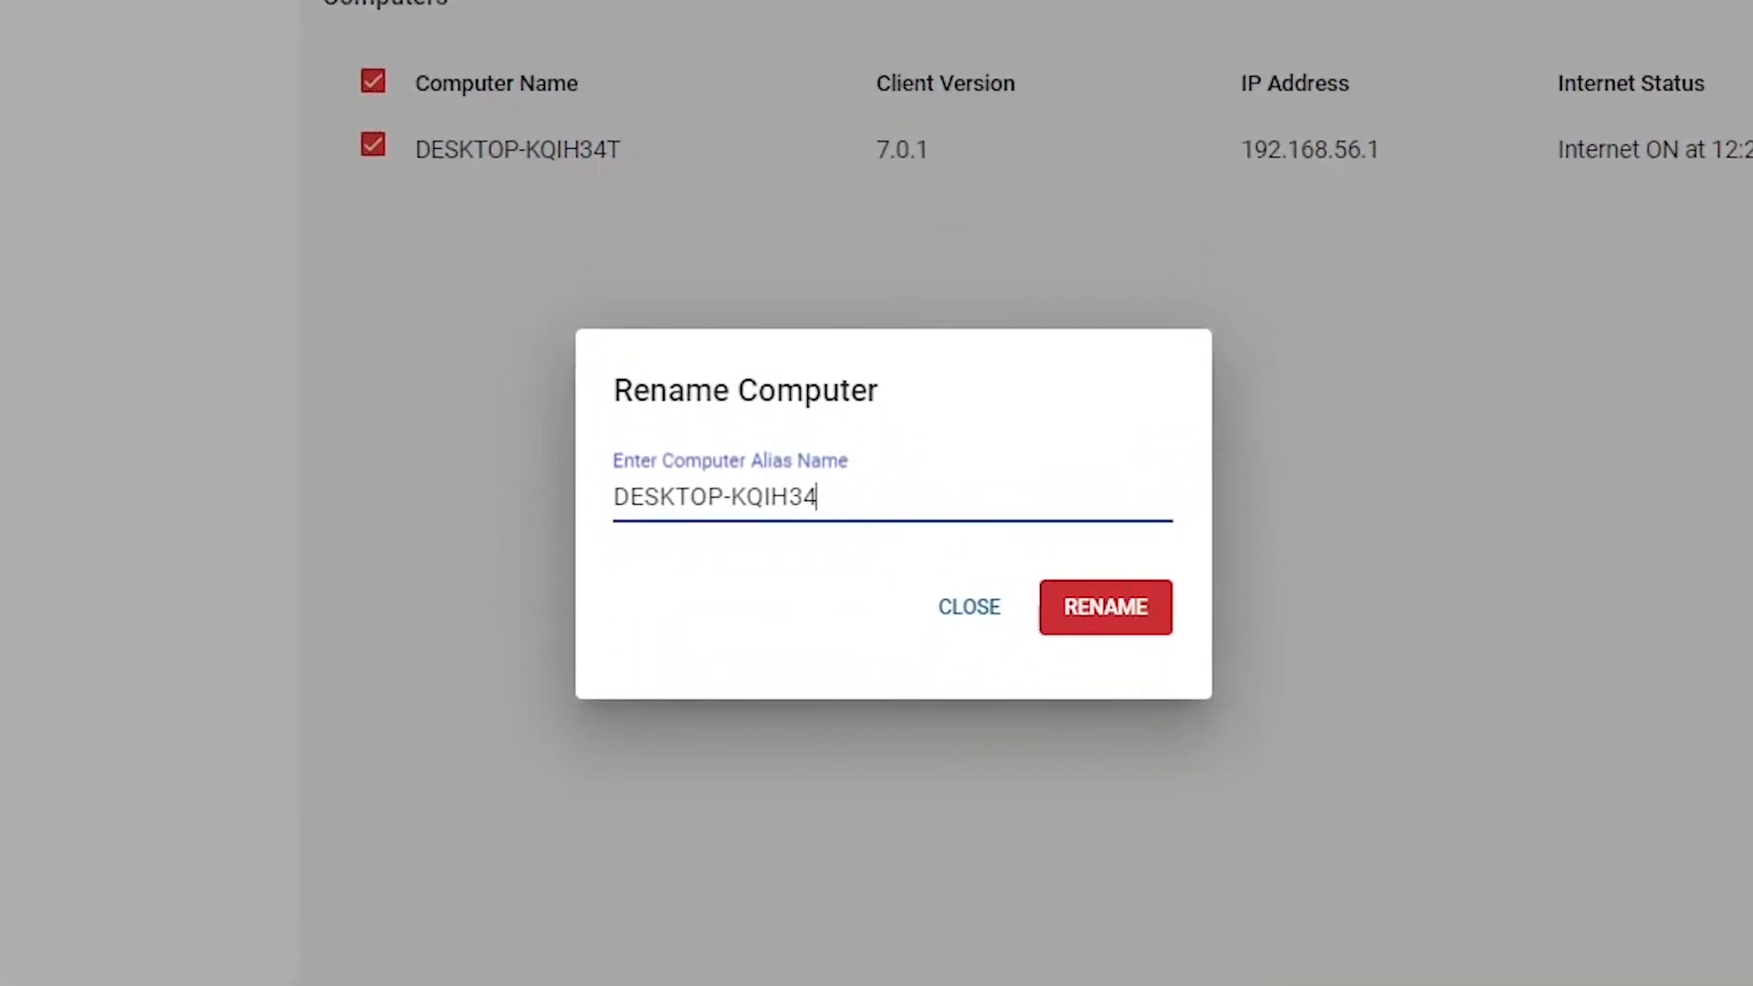
pyautogui.write('My P')
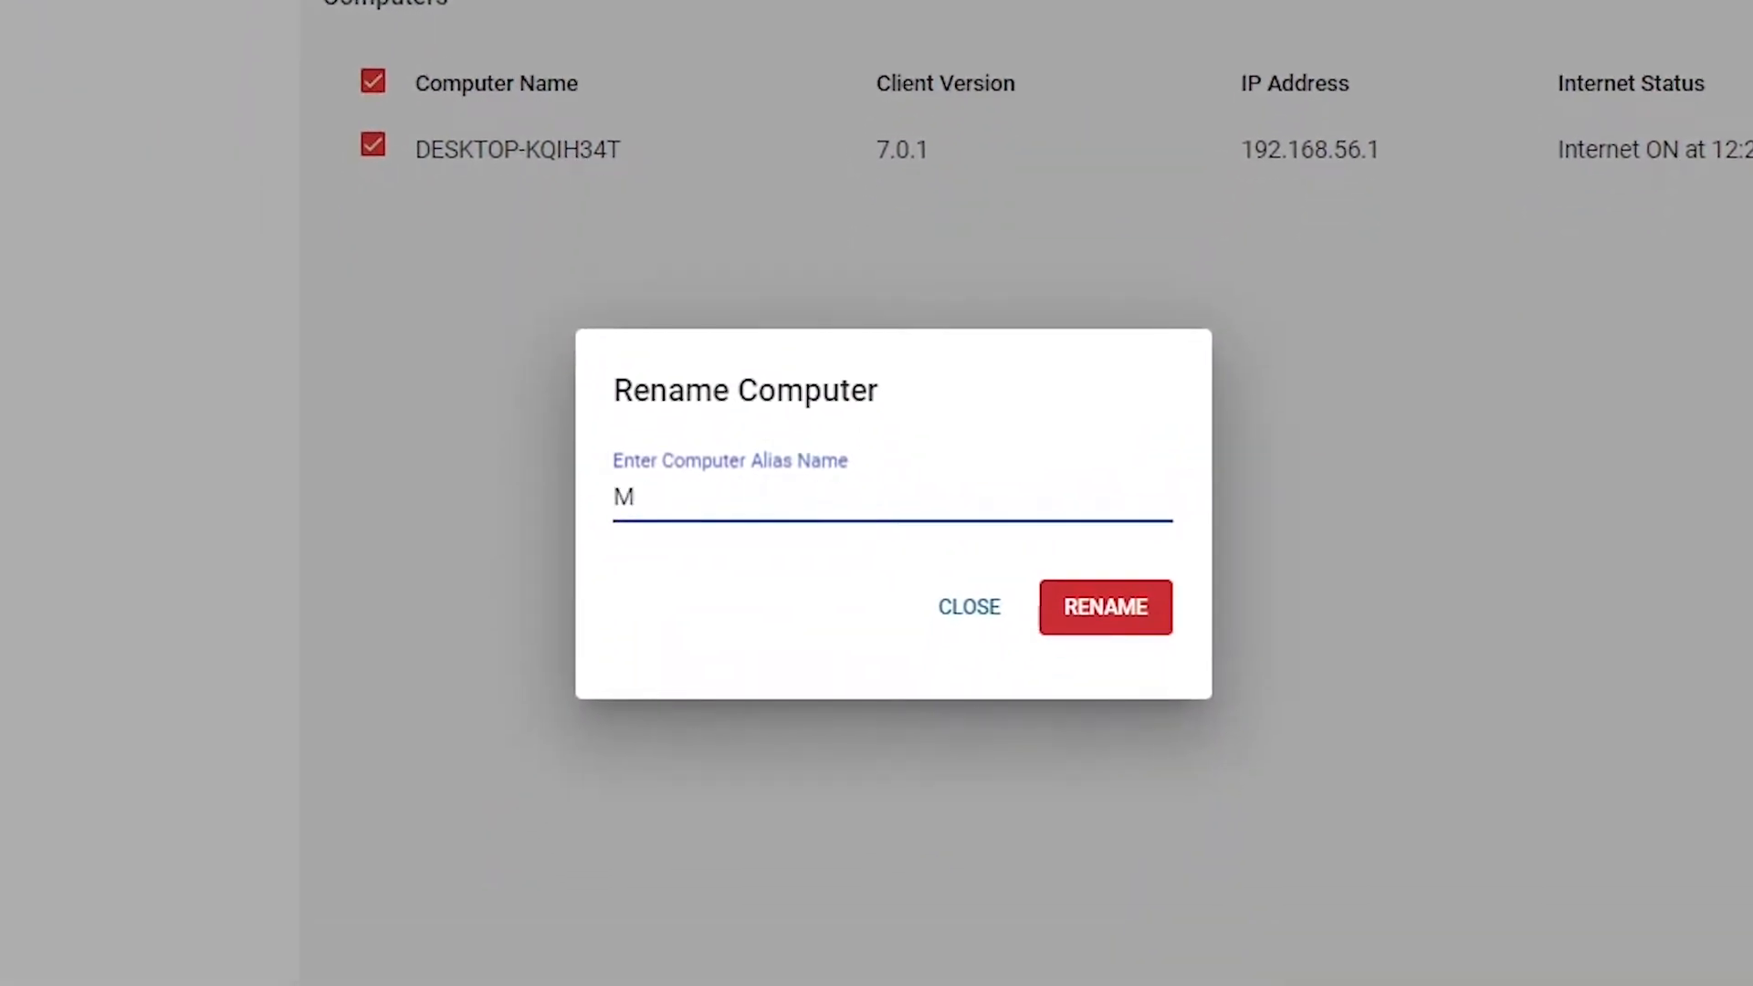
pyautogui.write('C')
pyautogui.press('Return')
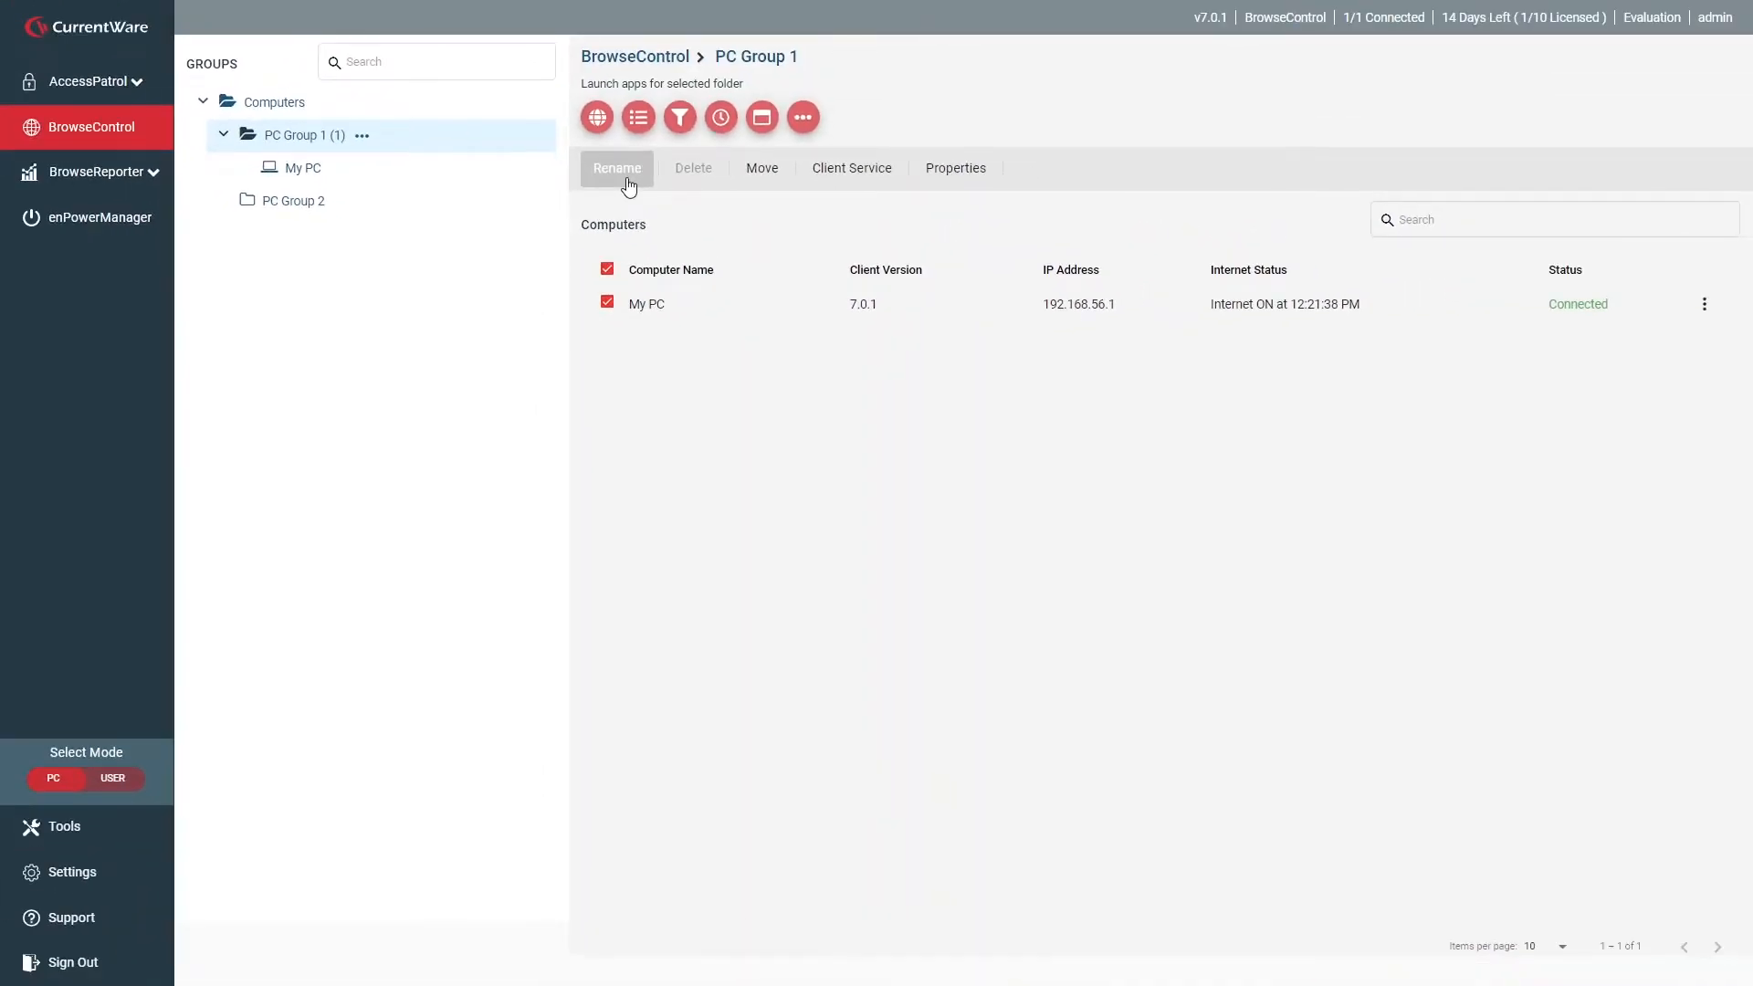
# Step: Switch to User mode and return to PC mode, confirming the mode change
pyautogui.click(113, 778)
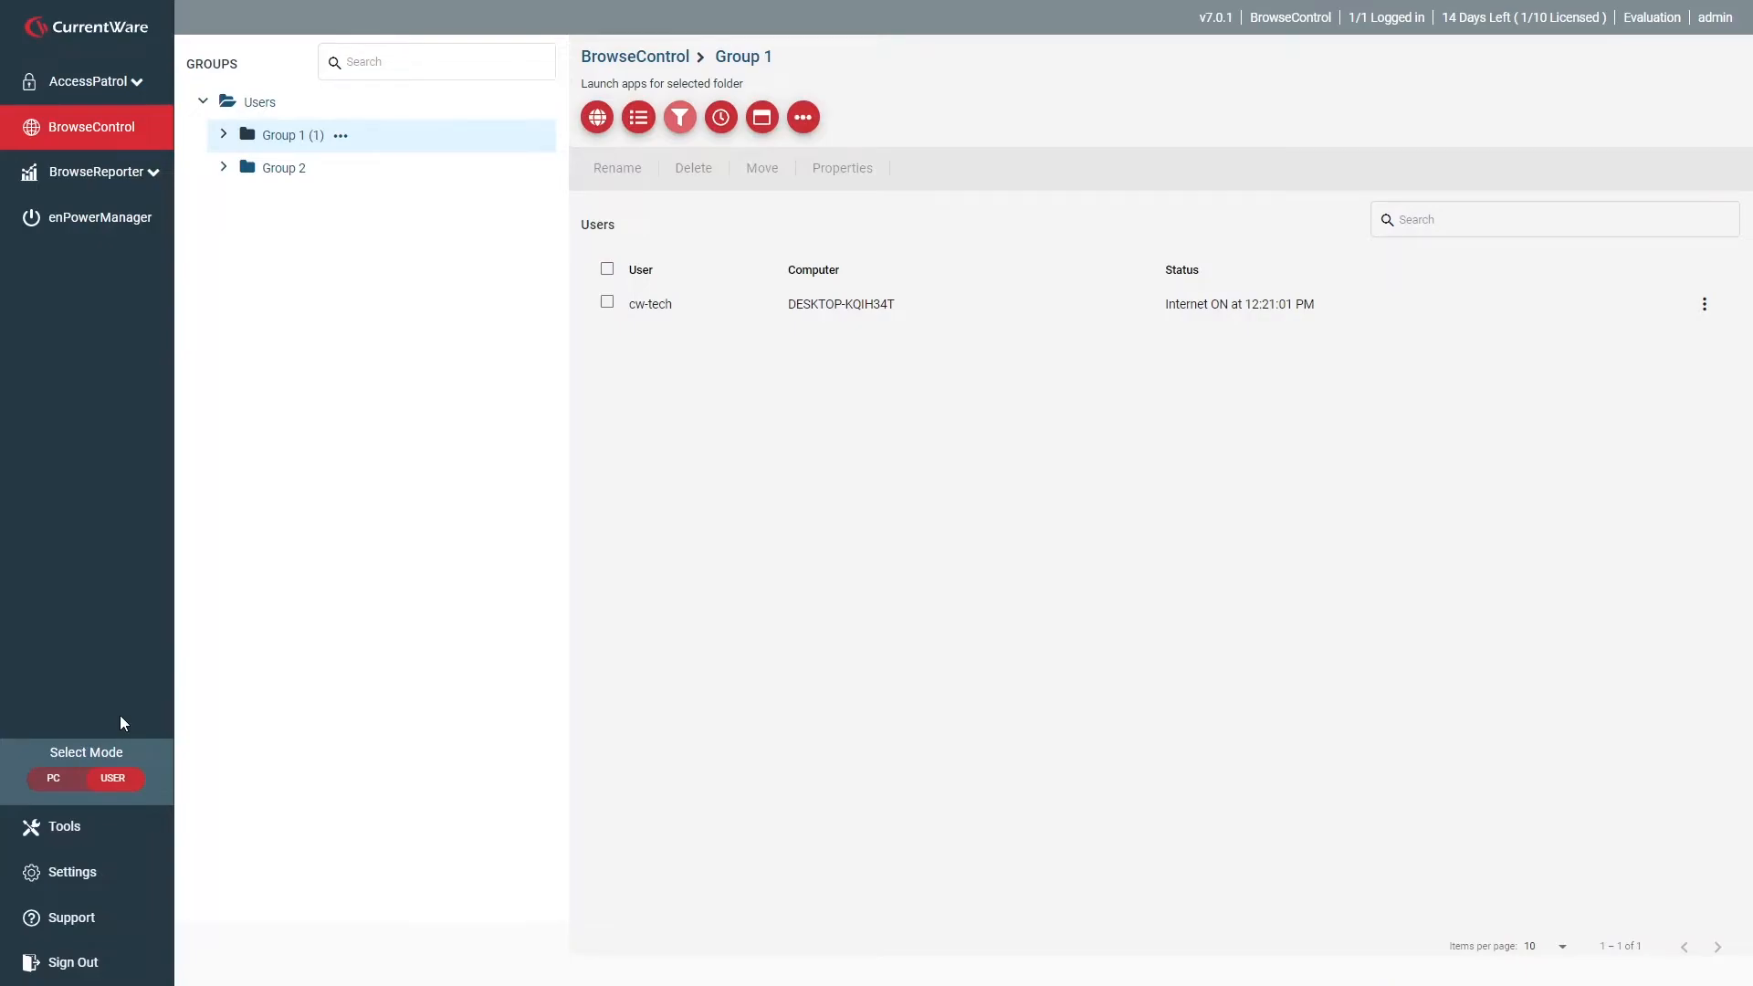
pyautogui.click(59, 779)
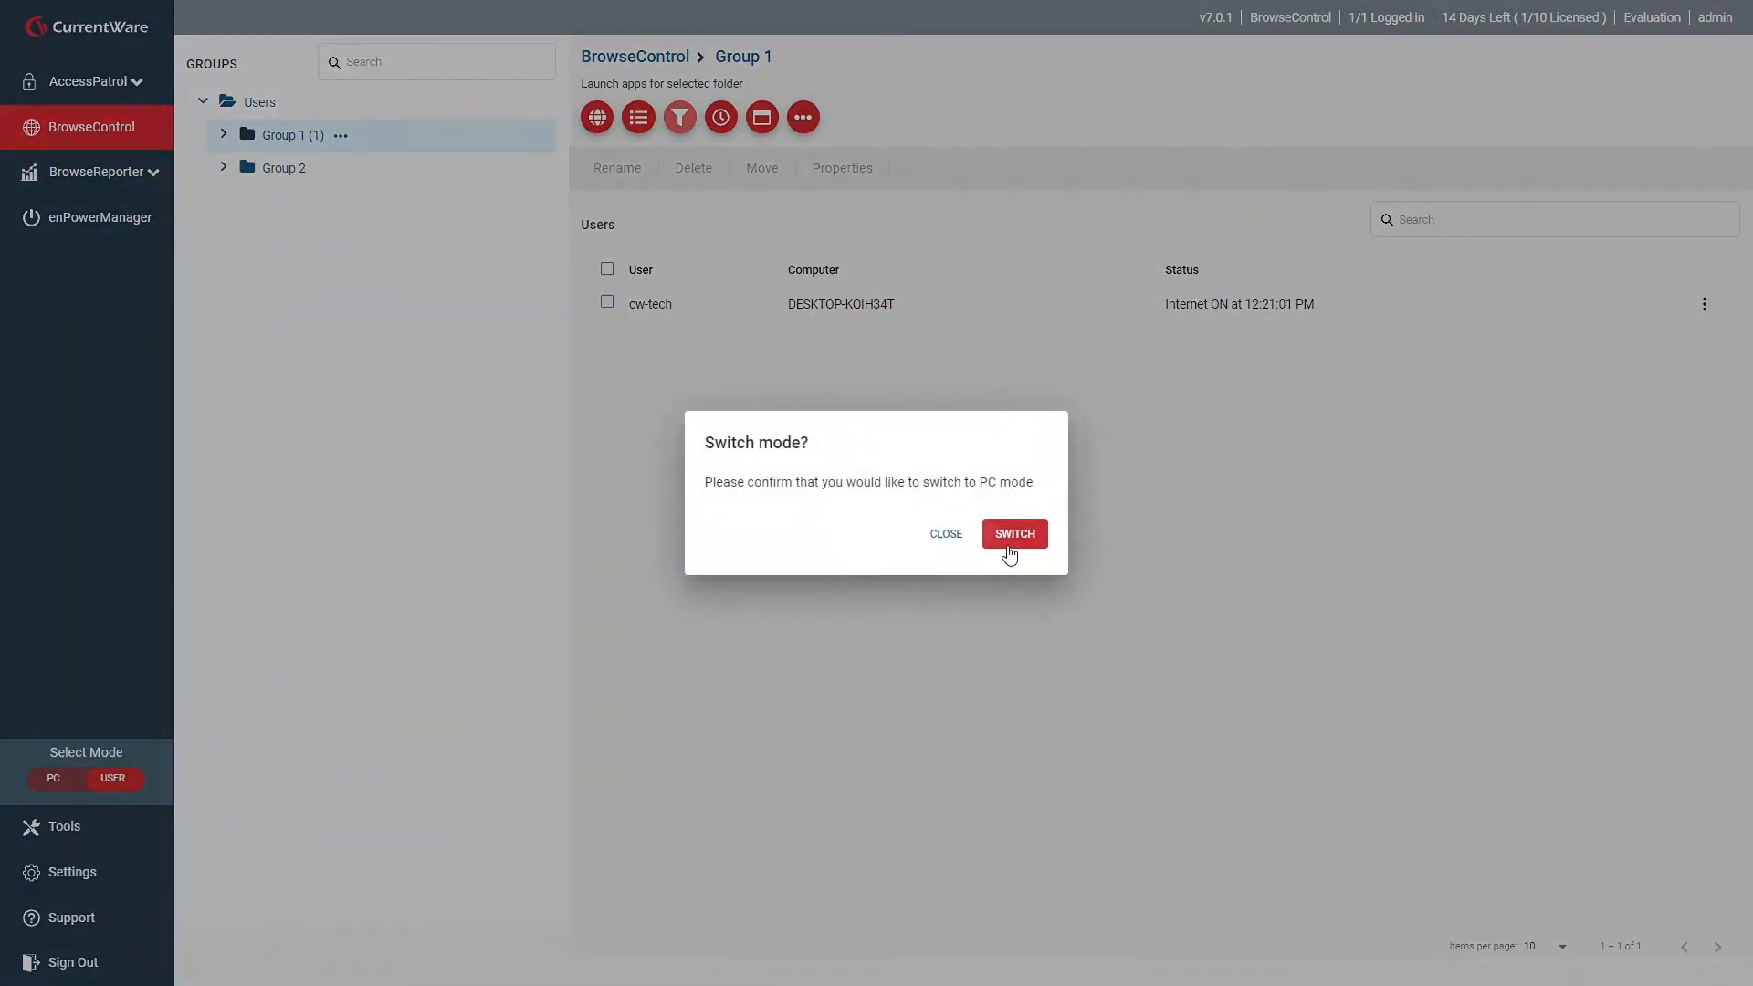
pyautogui.click(1014, 535)
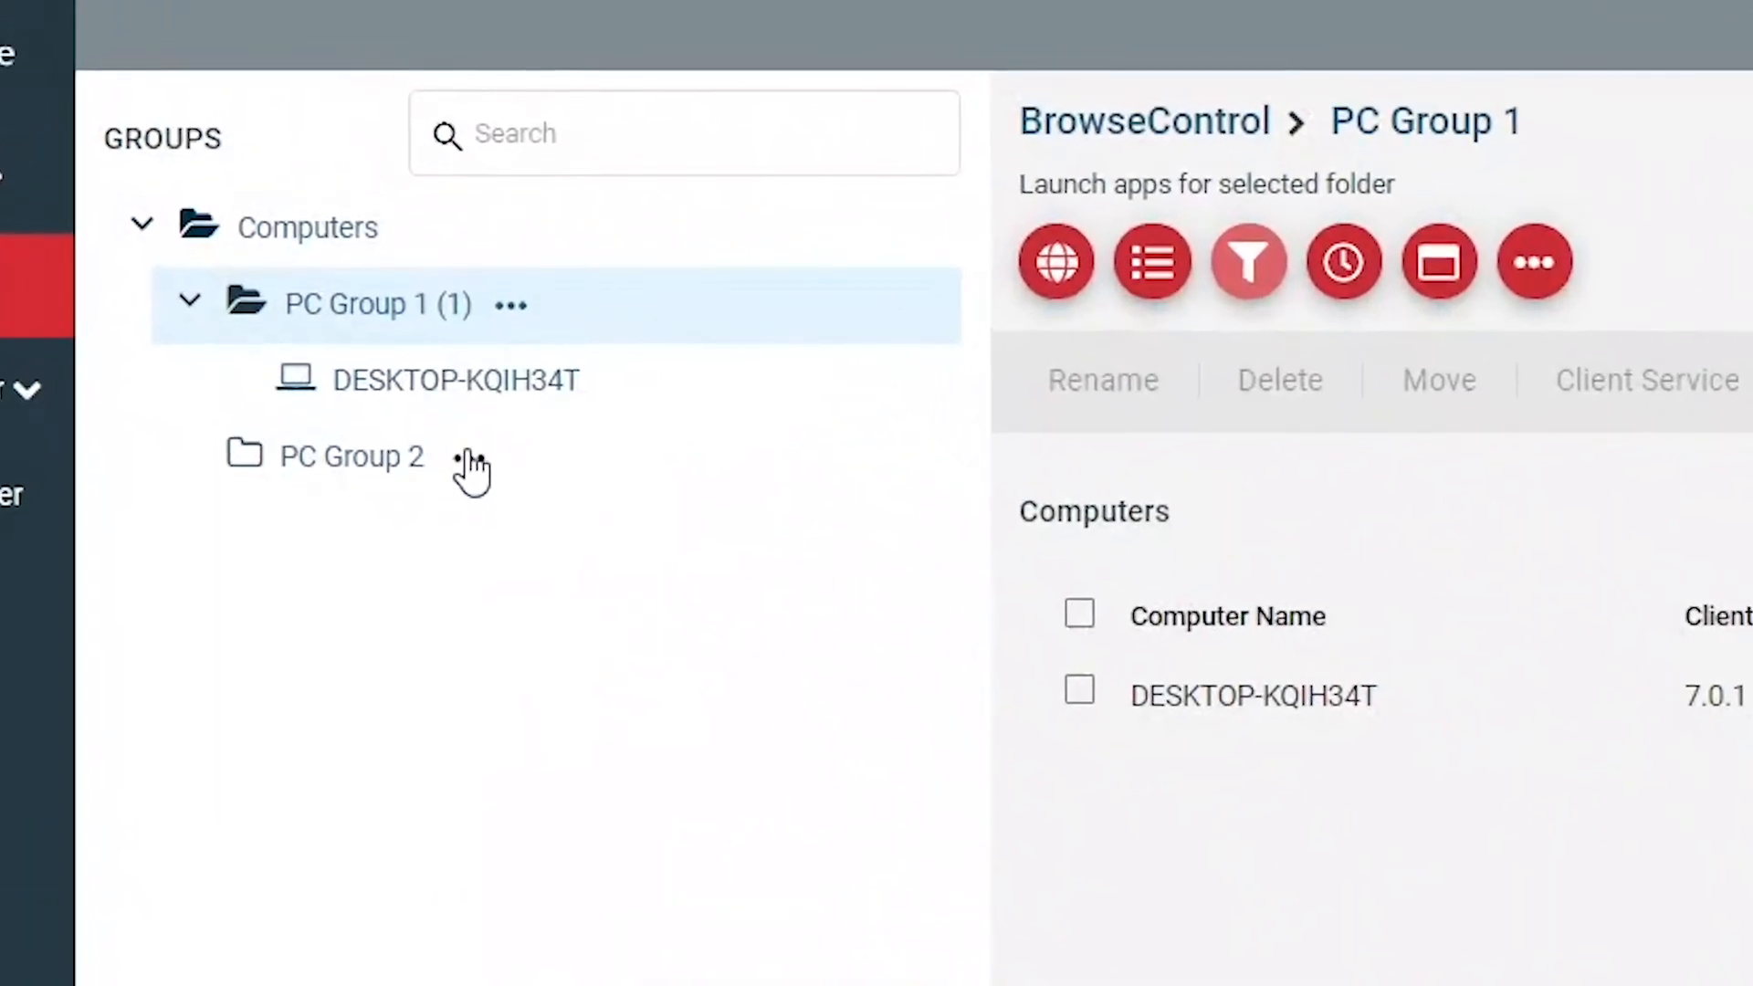
# Step: Copy all BrowseControl settings from PC Group 1 to the Computers folder and PC Group 2, and close the copy dialog
pyautogui.click(469, 460)
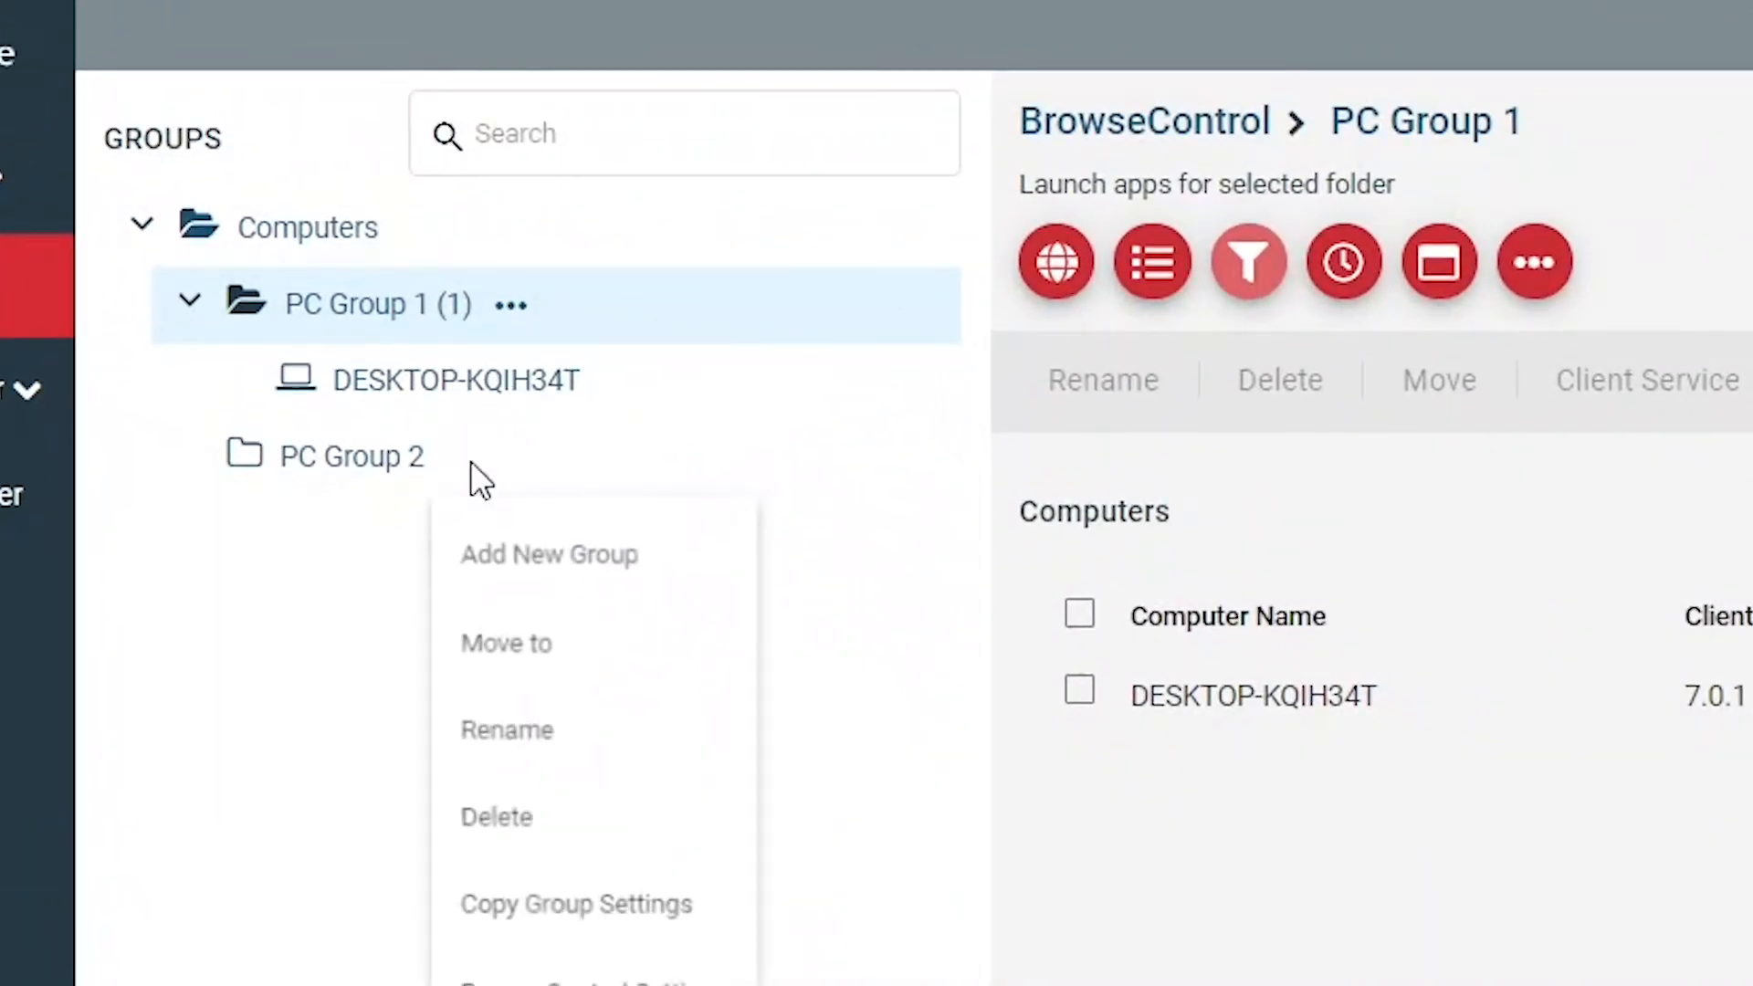
pyautogui.click(557, 931)
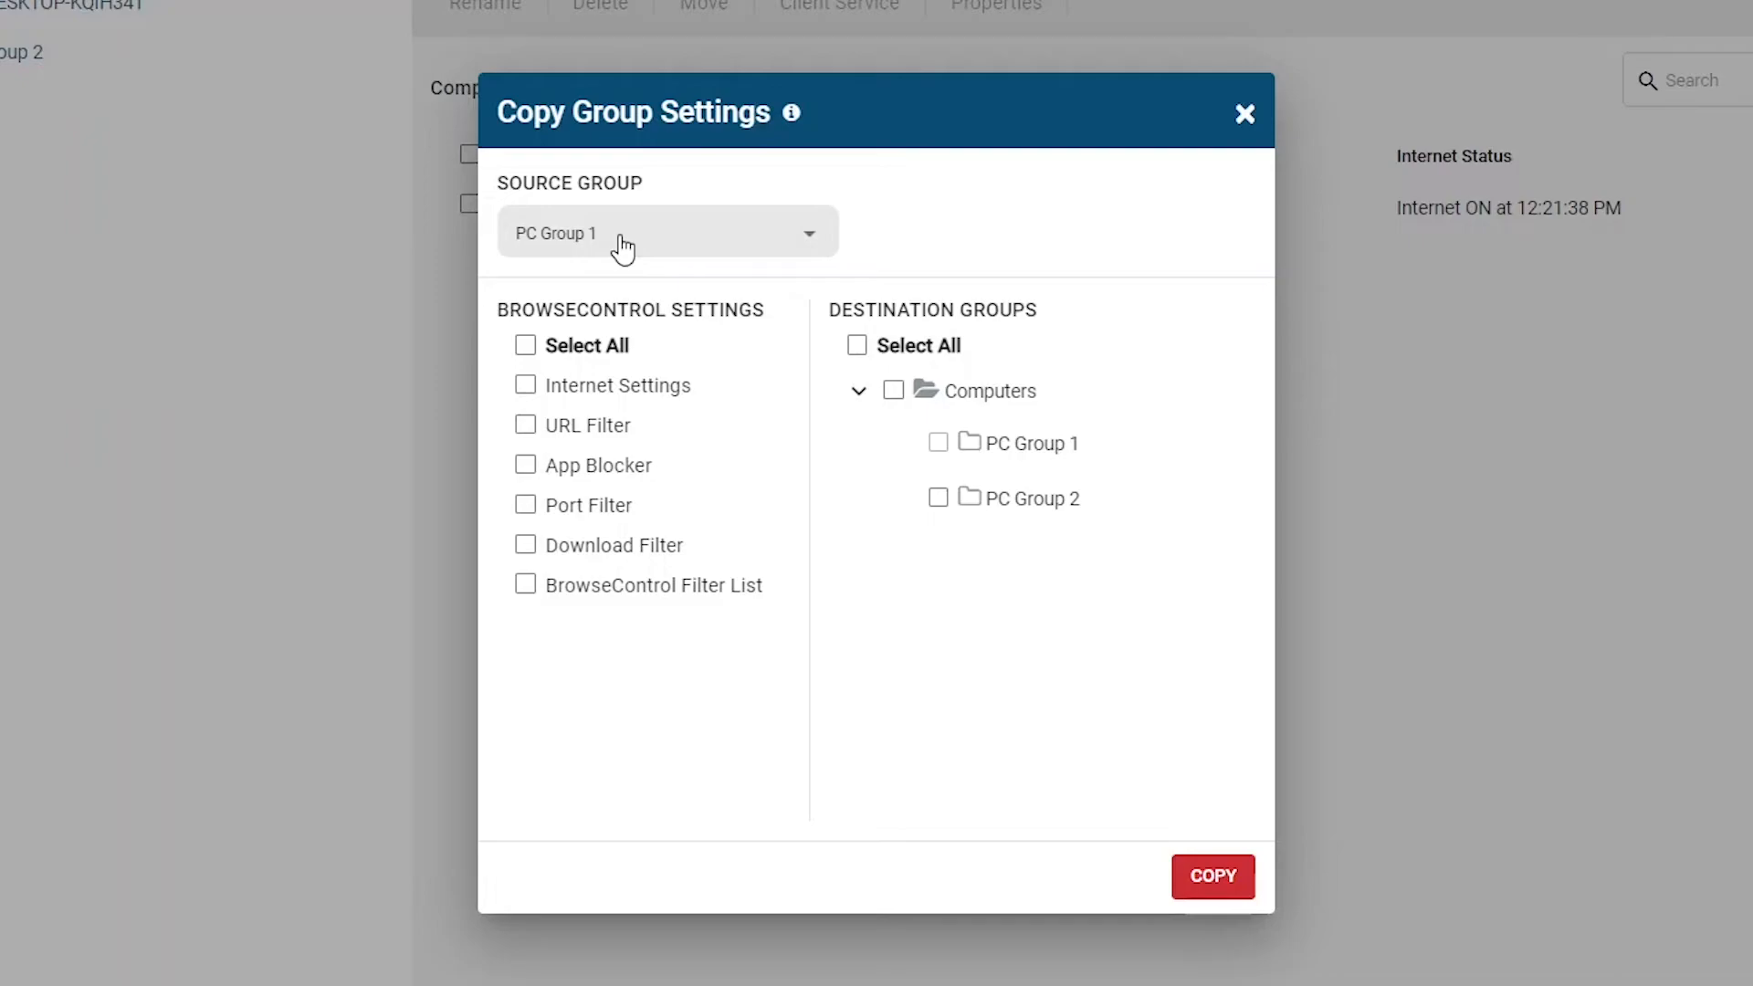
pyautogui.click(527, 356)
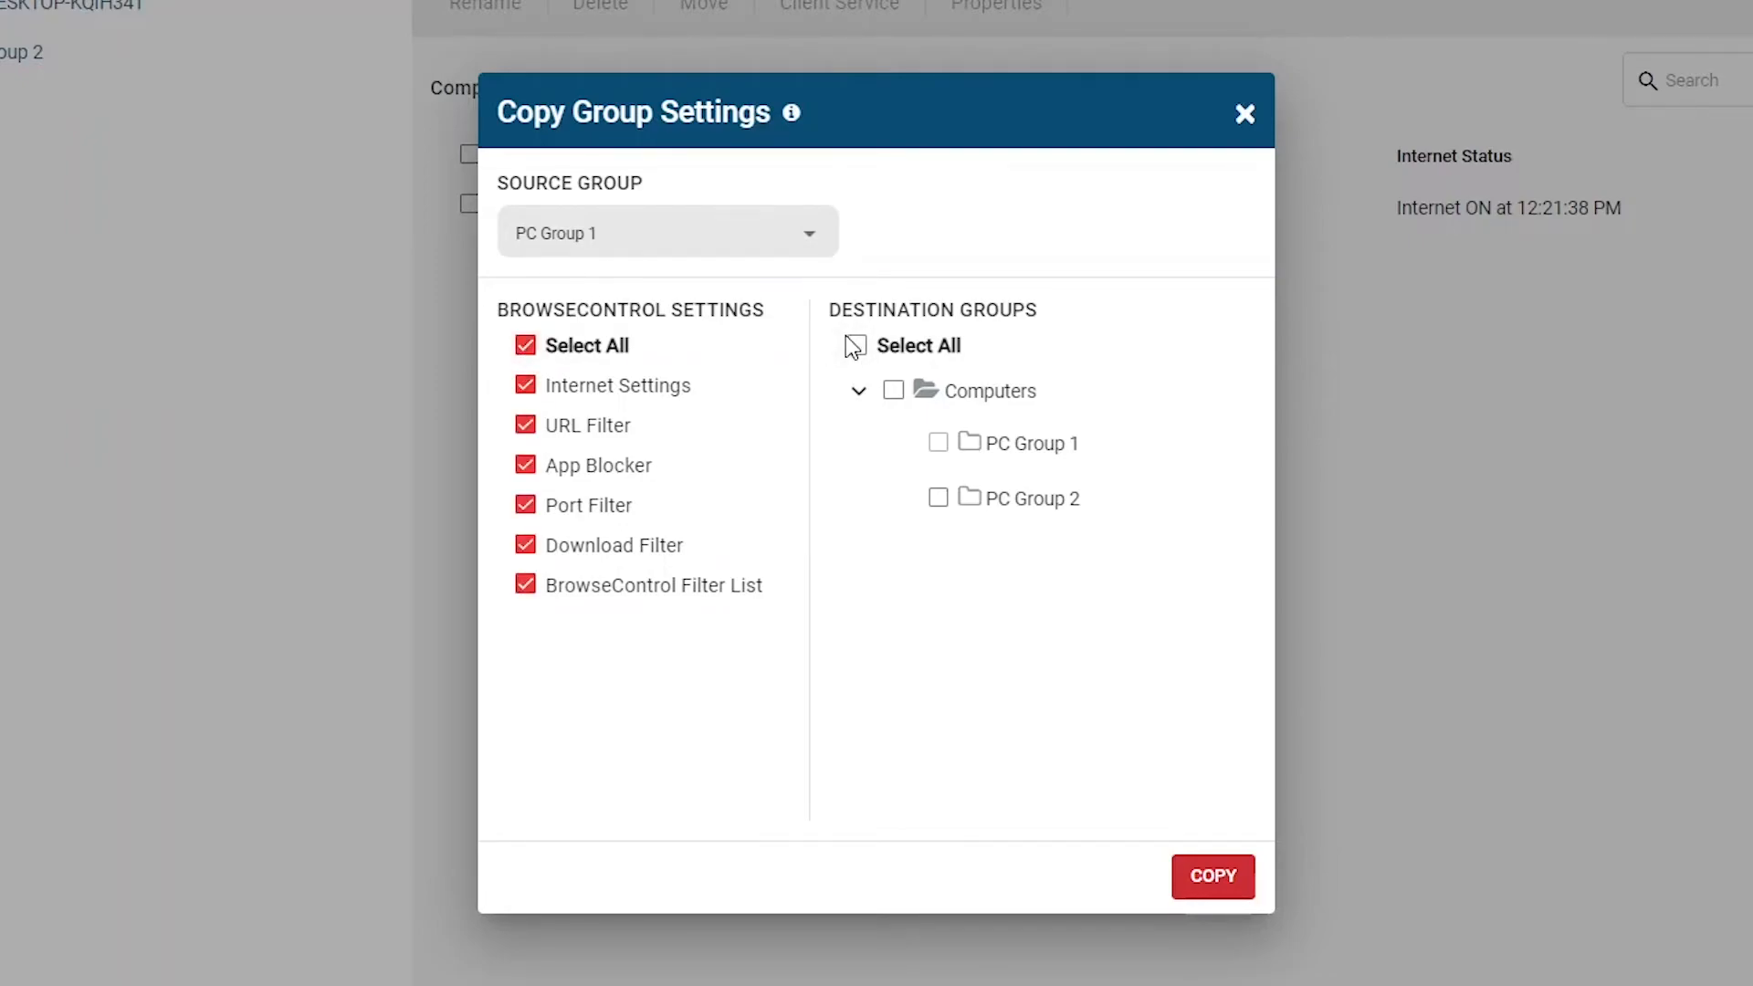
pyautogui.click(940, 500)
pyautogui.click(895, 400)
pyautogui.click(860, 351)
pyautogui.click(1228, 882)
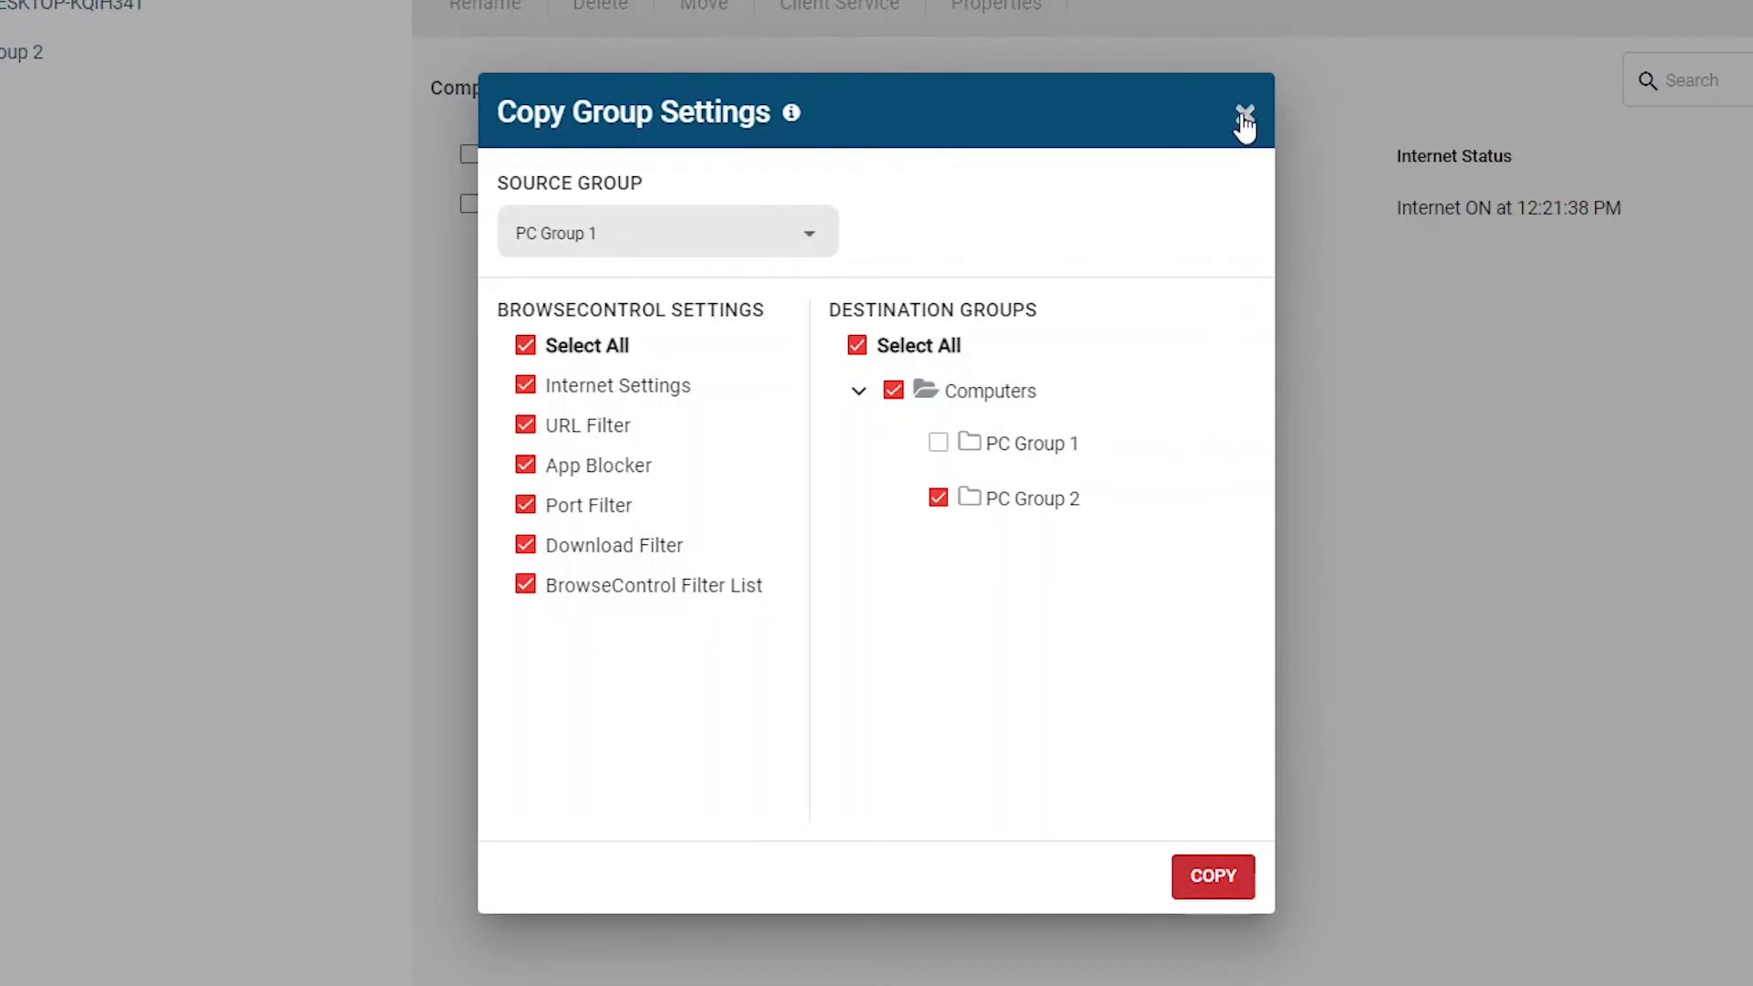
pyautogui.click(1245, 115)
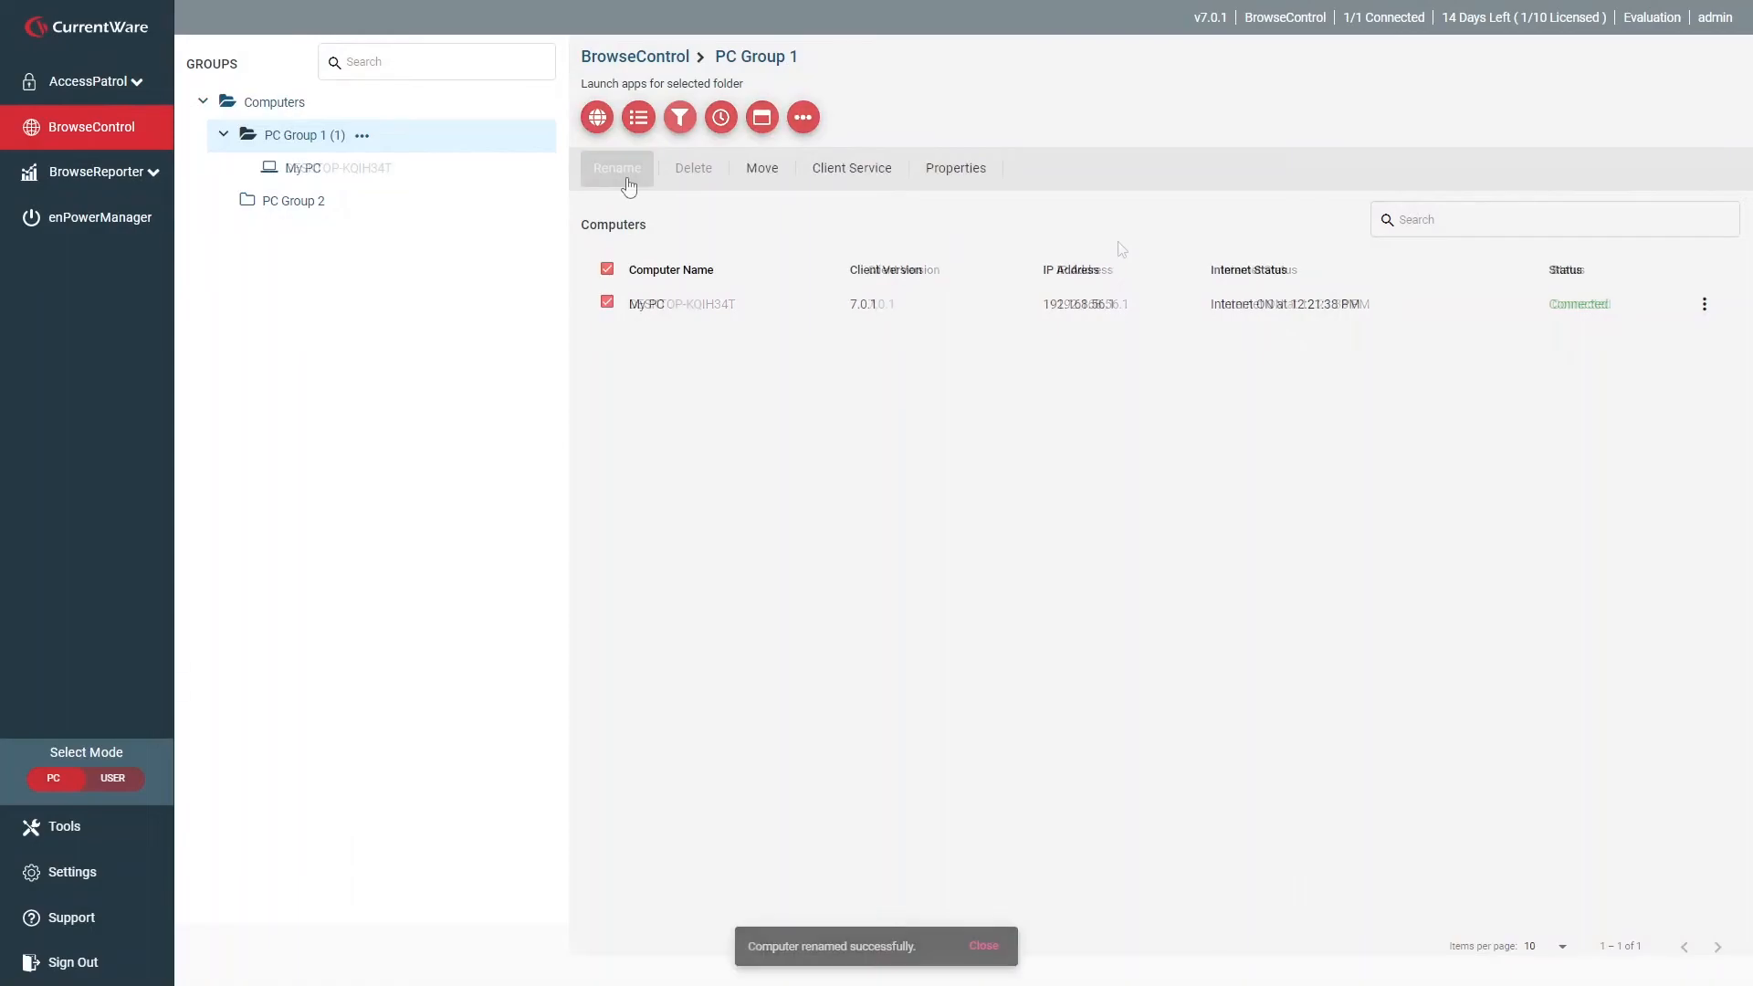
# Step: Open the Import Users tool and fill in the Active Directory connection with domain name "mydomain", the username and the account password
pyautogui.click(152, 838)
pyautogui.click(277, 200)
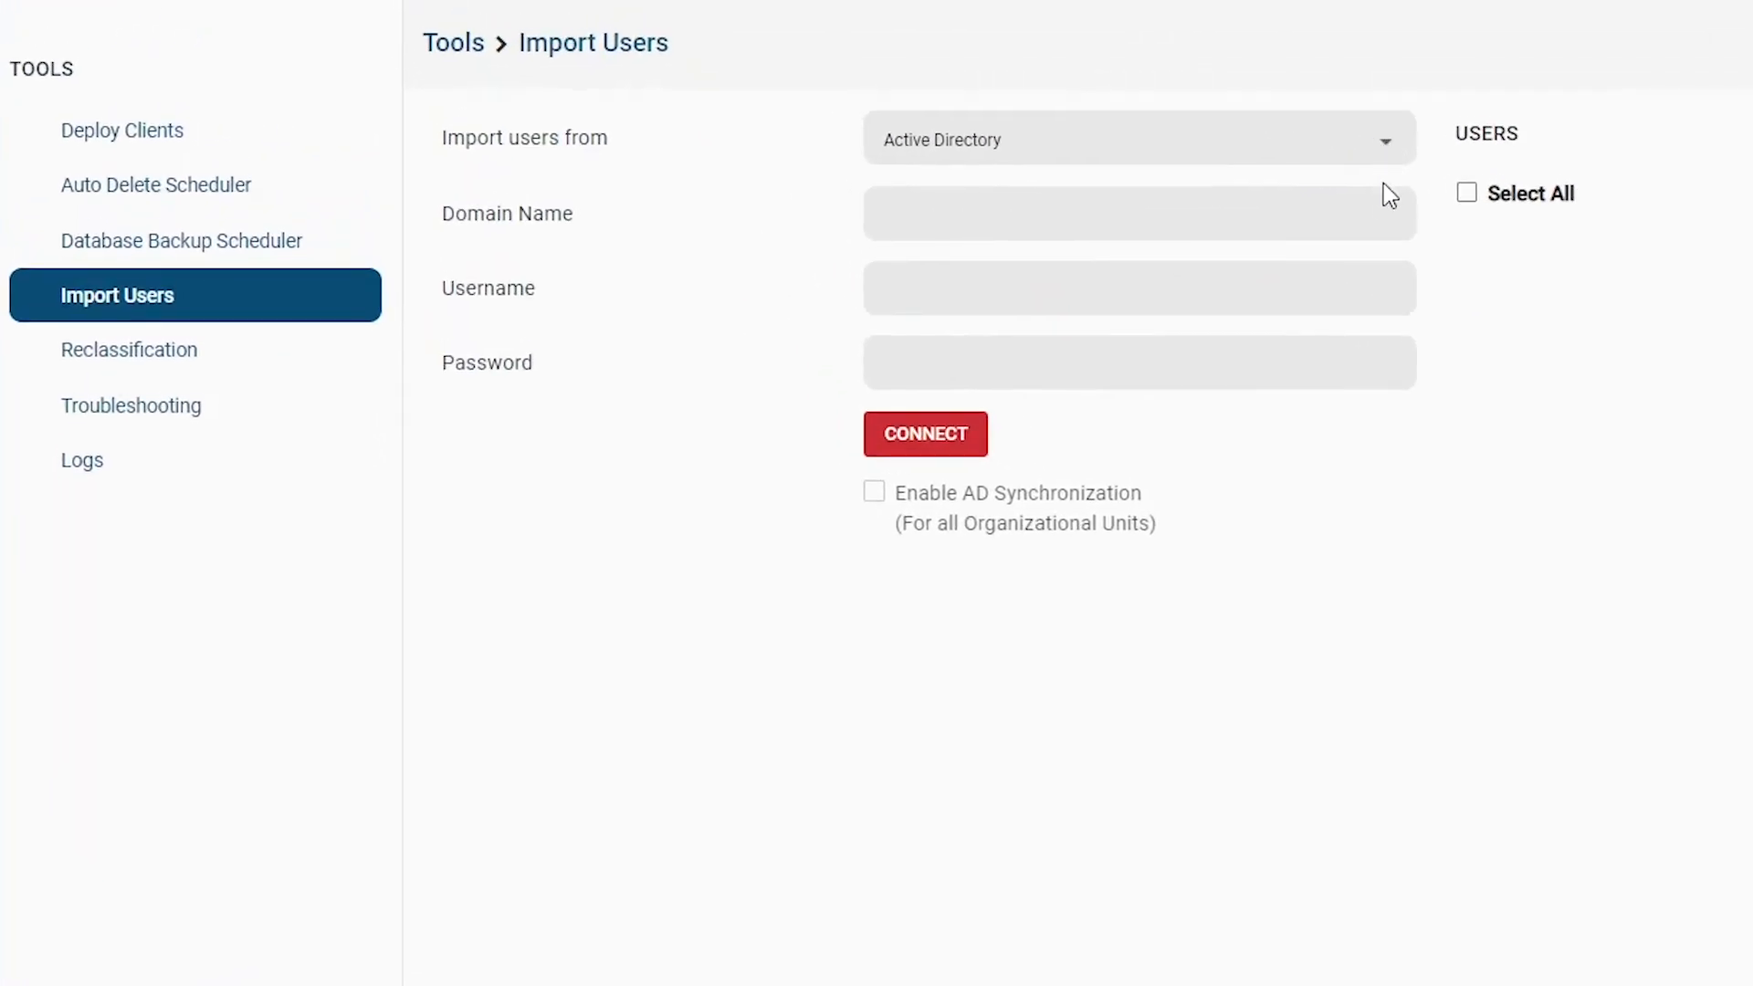
pyautogui.click(1374, 209)
pyautogui.write('mydomain')
pyautogui.press('Tab')
pyautogui.write('user')
pyautogui.press('Tab')
pyautogui.write('••••••••')
pyautogui.moveTo(981, 512)
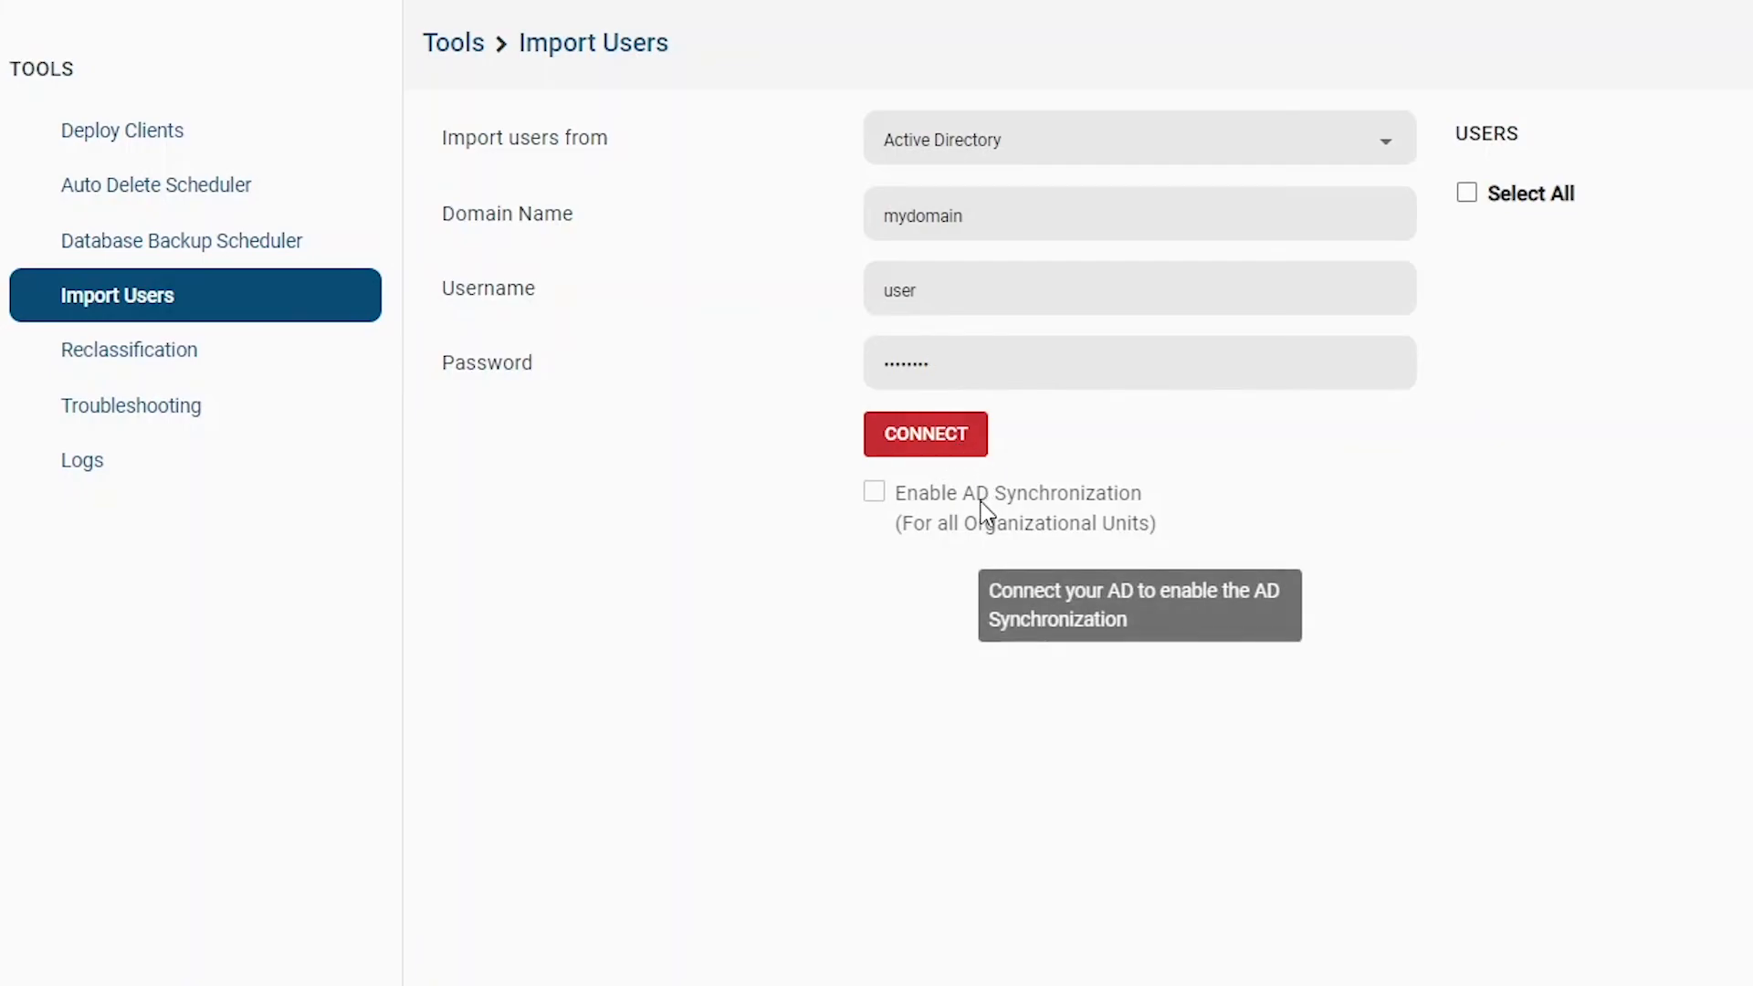